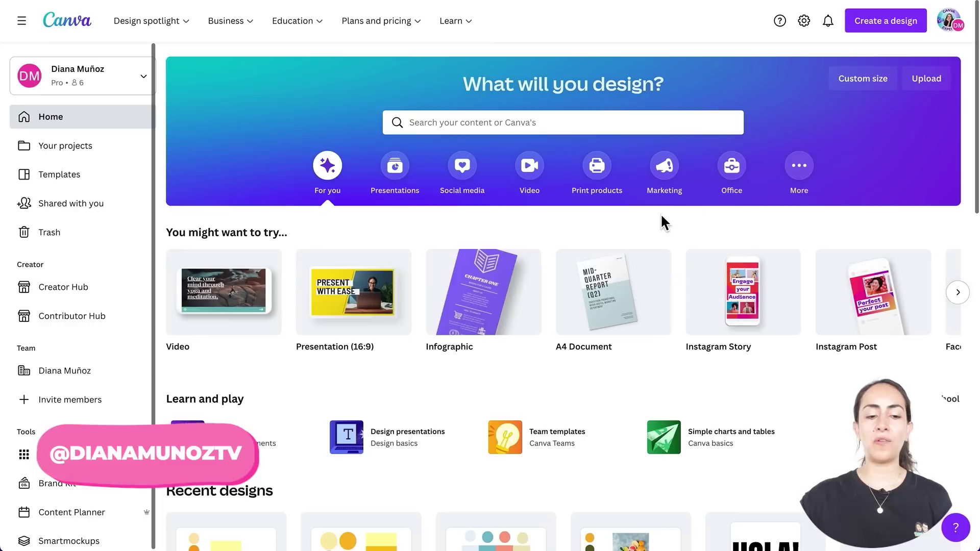
Go to the Presentations category under 'What will you design?' on the Canva home page.
mouse_move(352, 307)
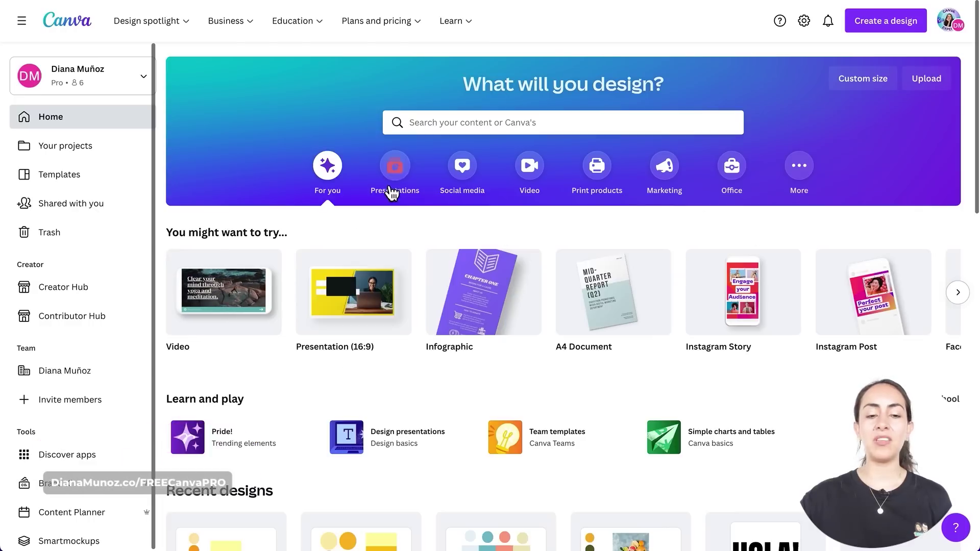
Create a blank 16:9 presentation.
left_click(395, 168)
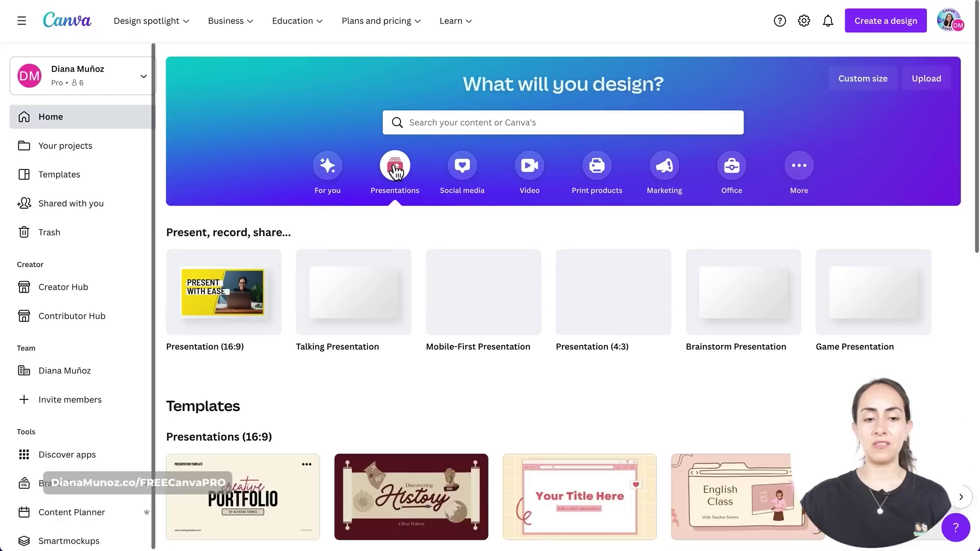
mouse_move(204, 296)
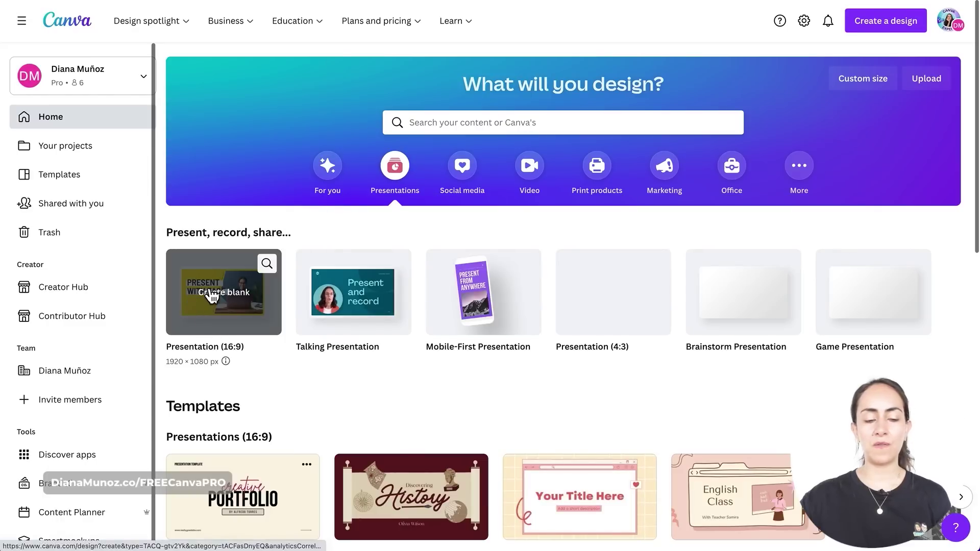
left_click(247, 294)
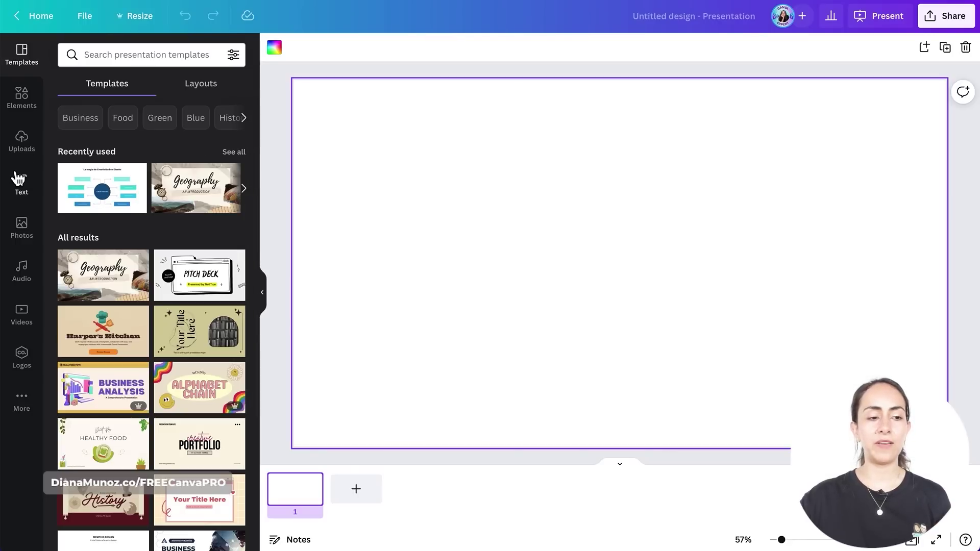
Add an 'Add a heading' text box to the blank slide.
left_click(21, 196)
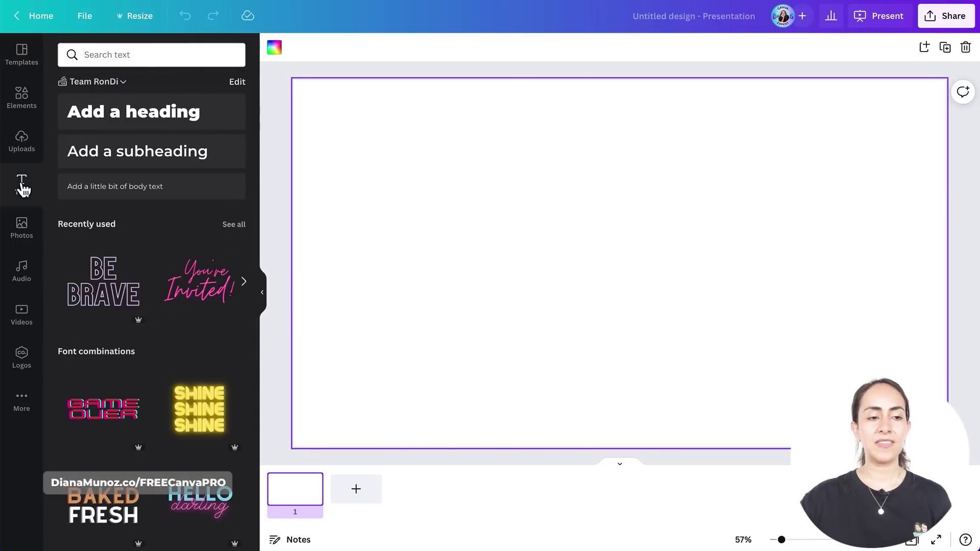
left_click(158, 113)
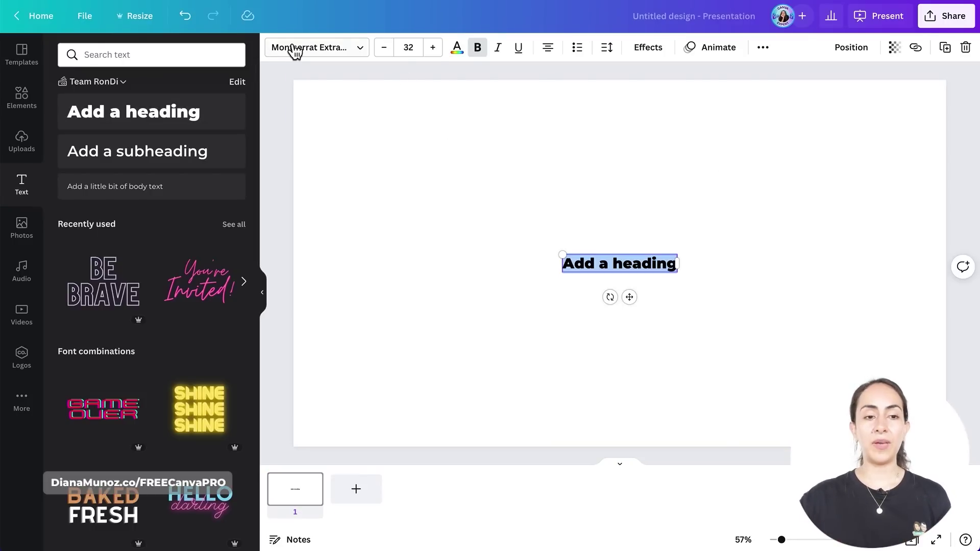
left_click(311, 49)
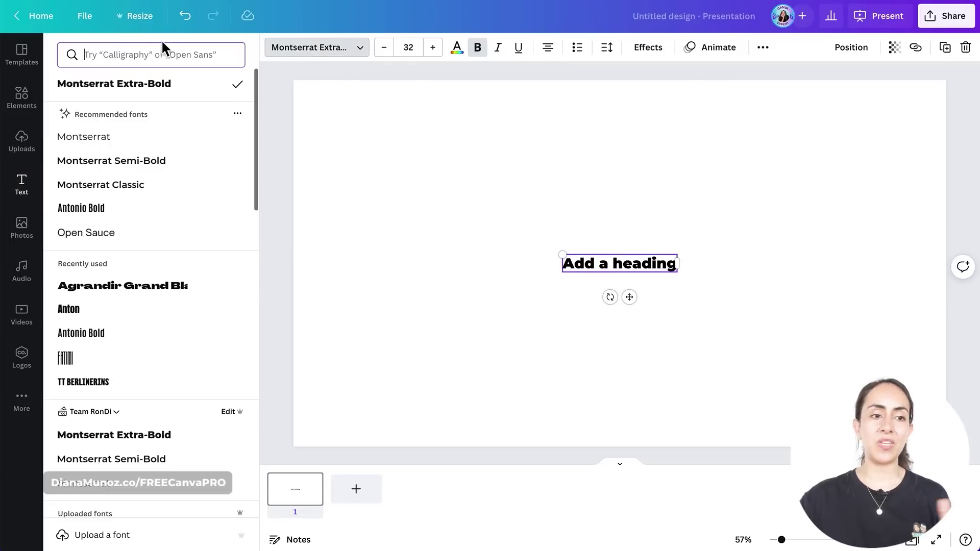
Filter the font list to the Bold category.
left_click(120, 55)
left_click(247, 81)
left_click(247, 81)
left_click(247, 80)
left_click(247, 80)
left_click(247, 81)
left_click(247, 81)
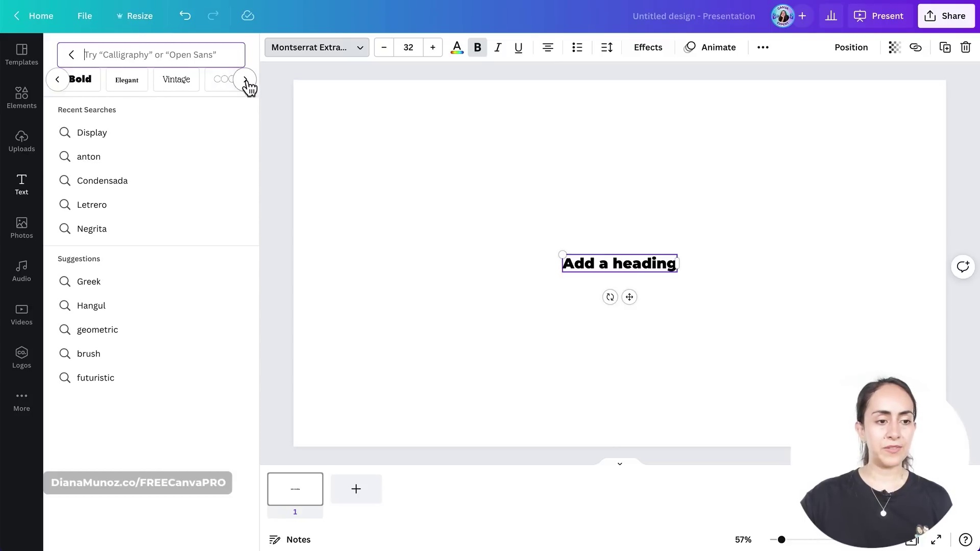
left_click(81, 79)
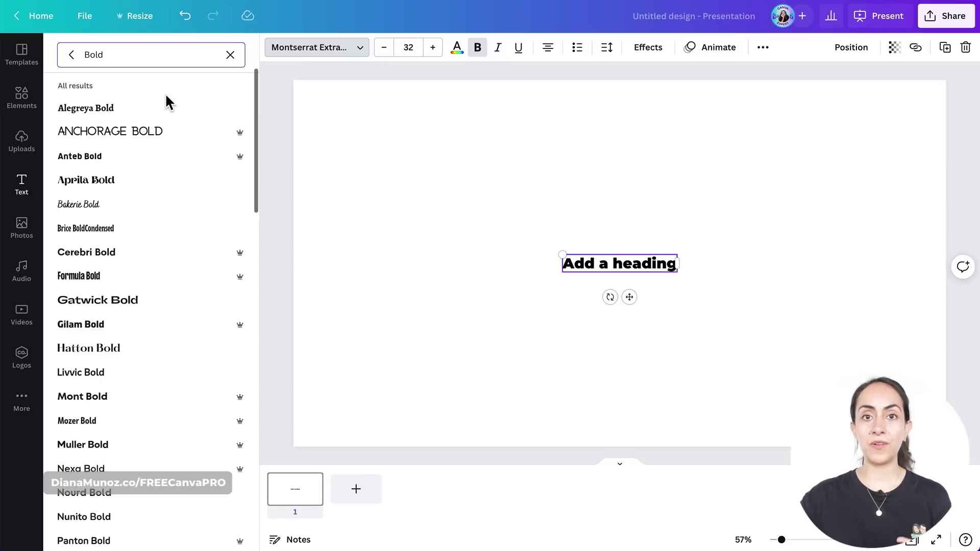
Search 'montse' and set the heading to Montserrat Extra-Bold.
scroll(170, 118, "down", 1)
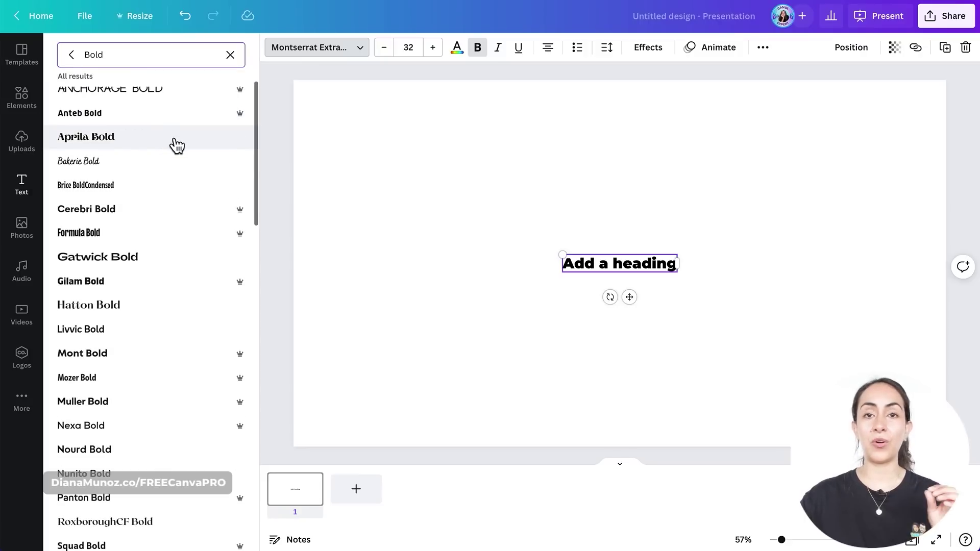
scroll(176, 145, "down", 1)
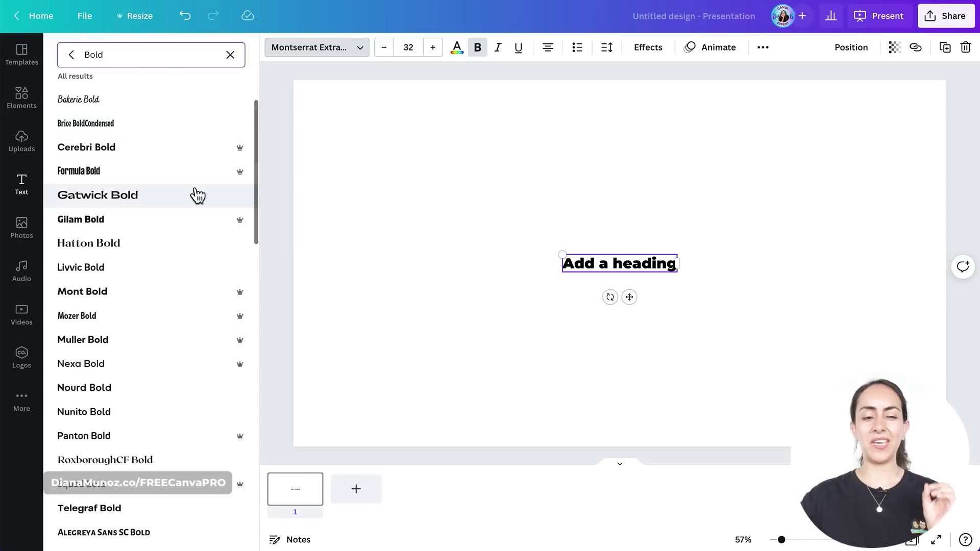
scroll(197, 195, "down", 3)
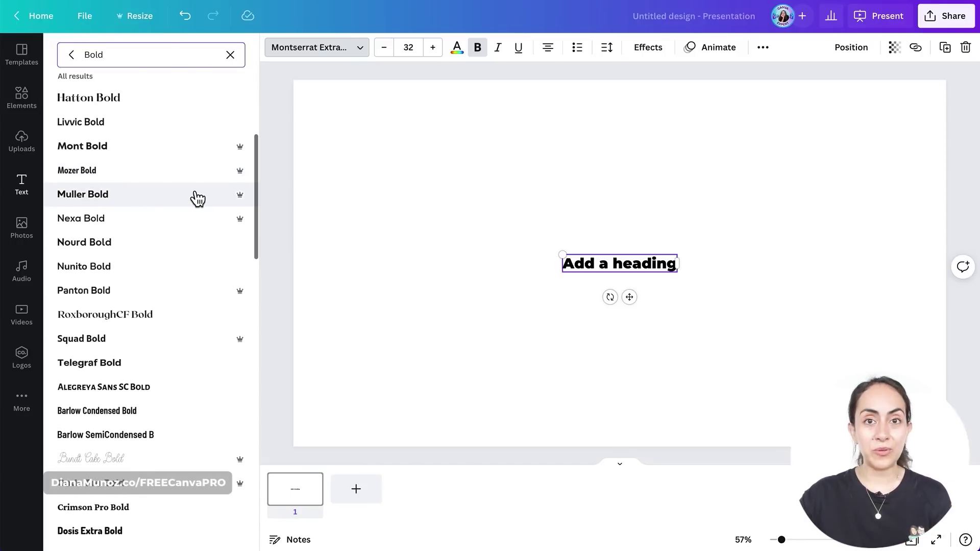
scroll(203, 250, "down", 1)
scroll(206, 258, "up", 1)
scroll(208, 258, "up", 3)
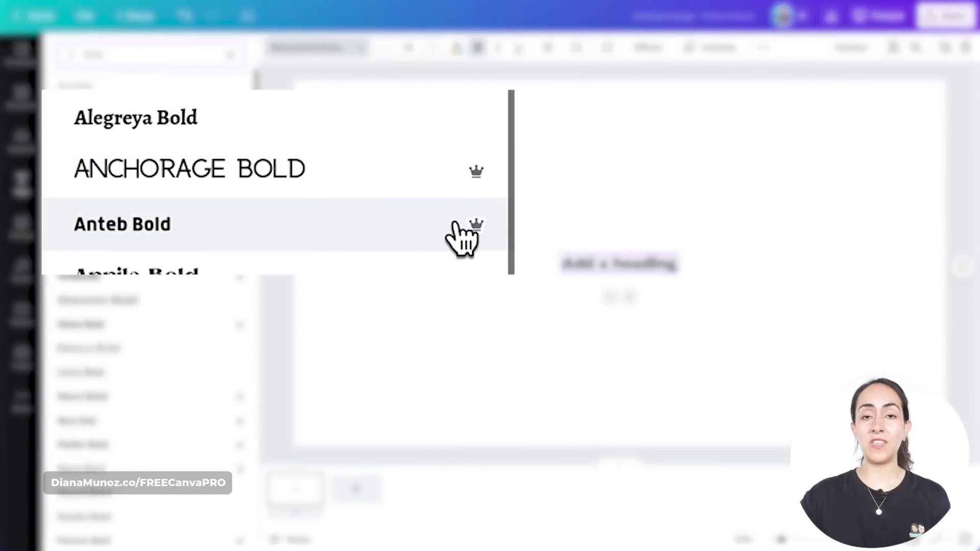
mouse_move(239, 132)
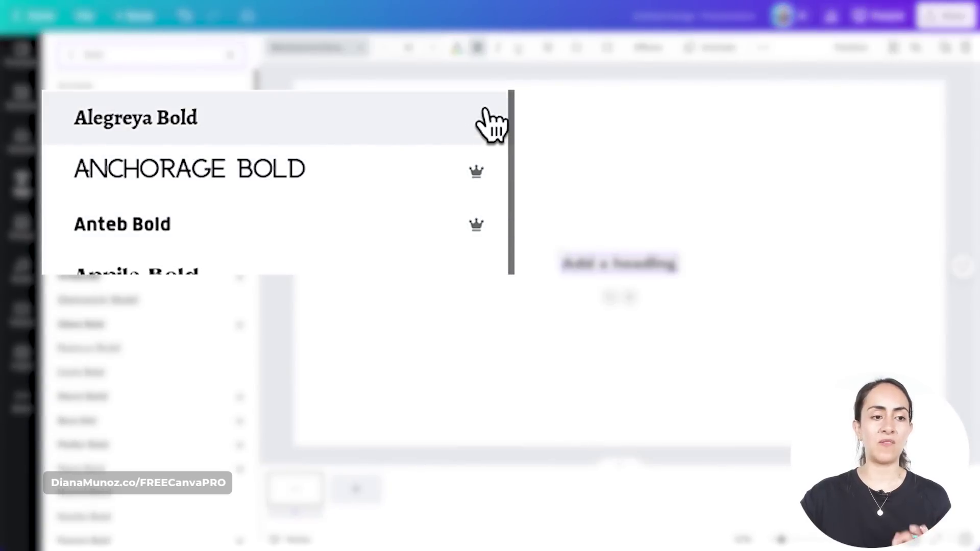
key("ctrl+a")
type("montse")
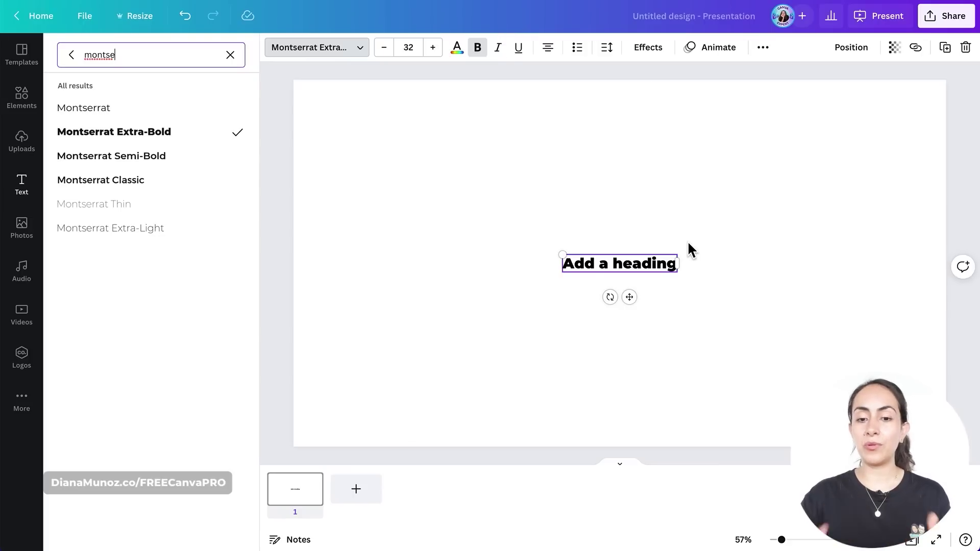
Rewrite the heading as SLICED and enlarge it to font size 305.
left_click_drag(557, 253, 442, 237)
left_click_drag(677, 272, 810, 300)
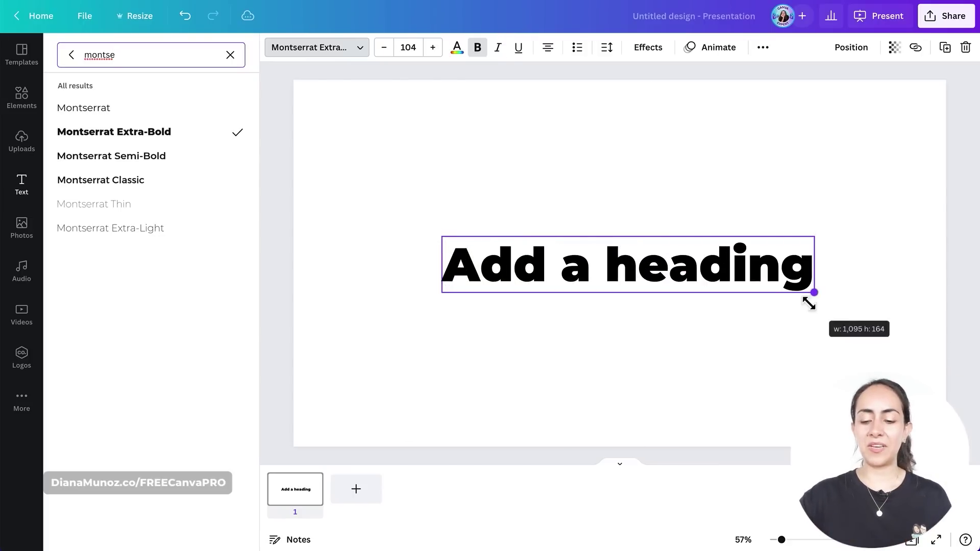
double_click(714, 269)
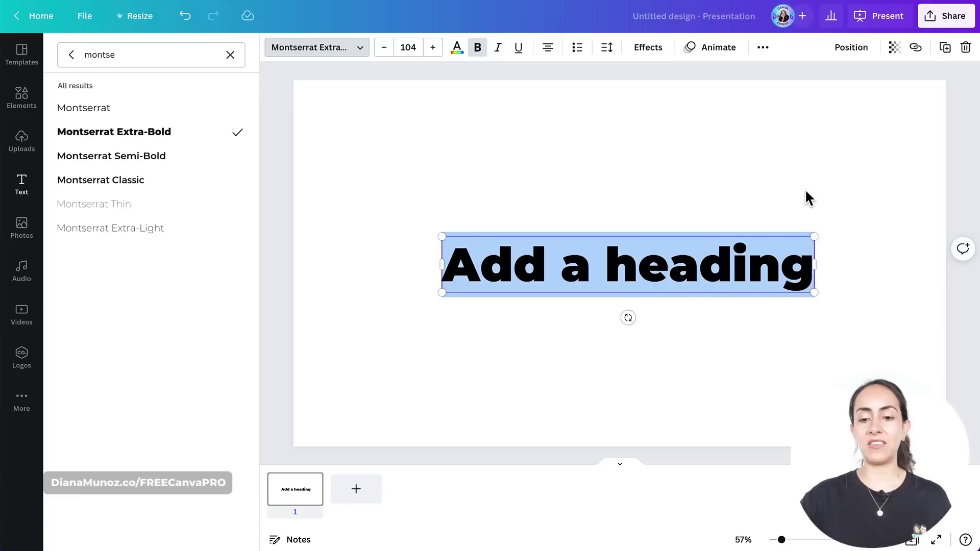
type("SLI")
type("DE")
key("BackSpace")
key("BackSpace")
type("CED")
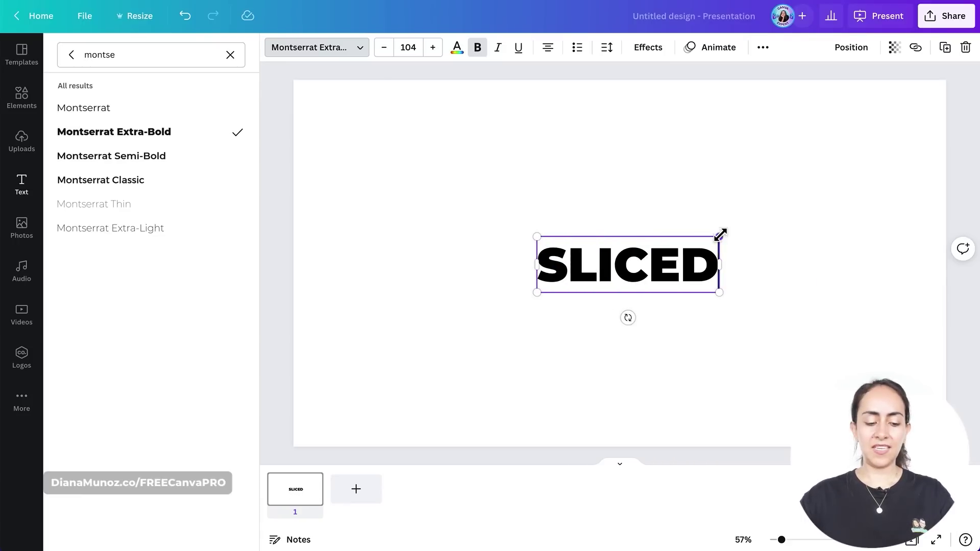
left_click_drag(720, 234, 893, 177)
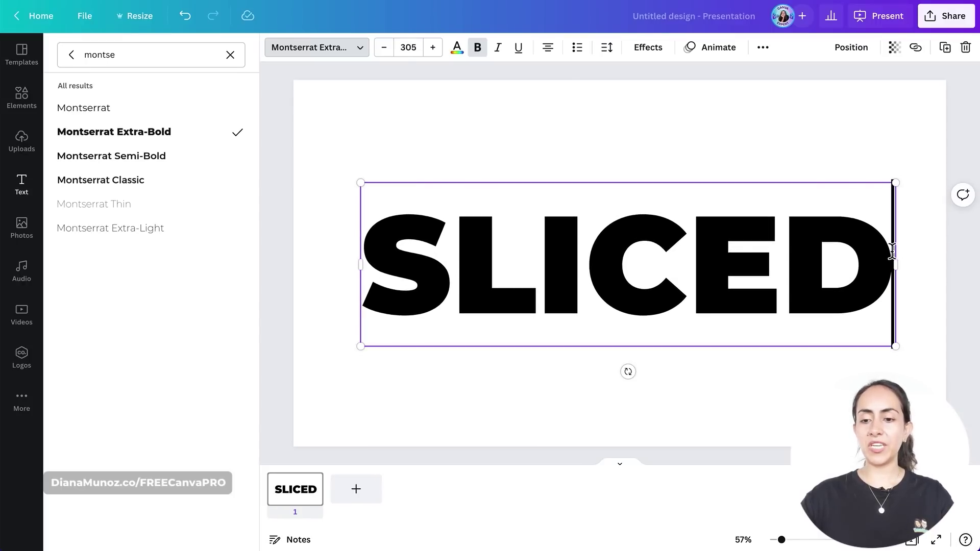
left_click_drag(891, 250, 366, 252)
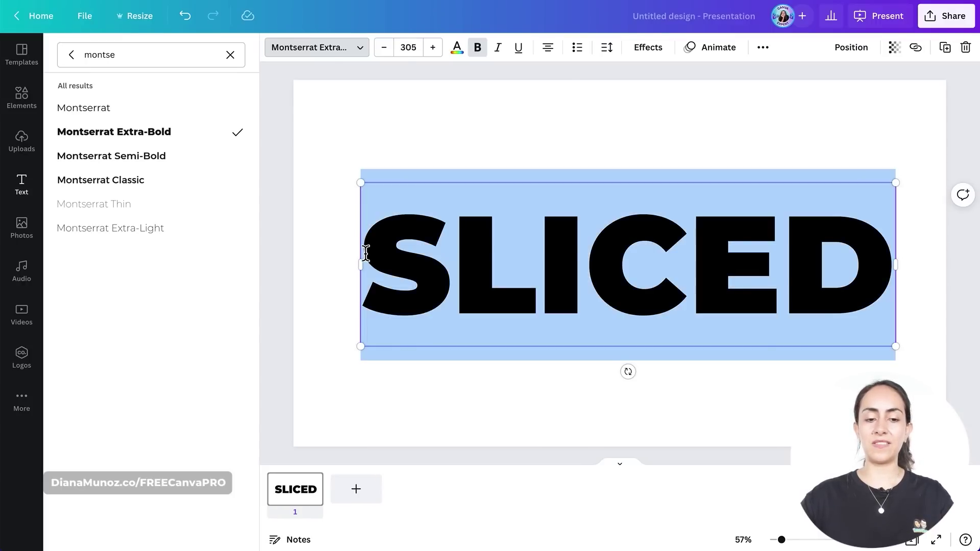
Make the SLICED text a custom light orange, #FFAF65.
left_click(457, 50)
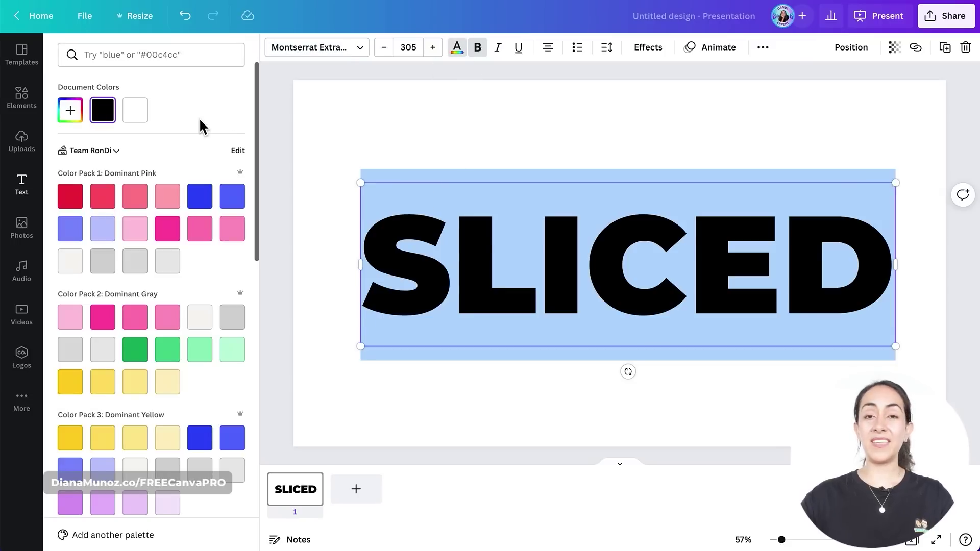
left_click(72, 110)
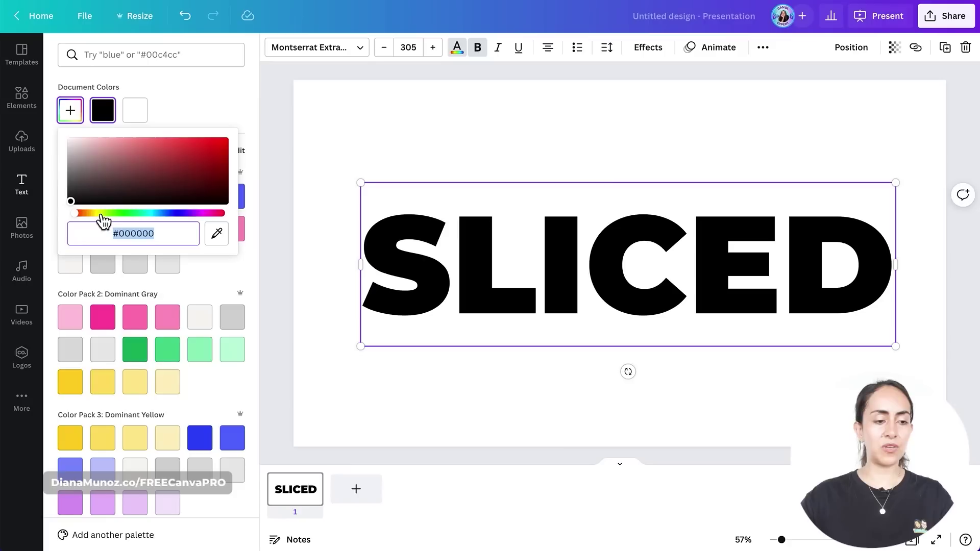
left_click_drag(100, 214, 87, 216)
left_click_drag(146, 157, 170, 141)
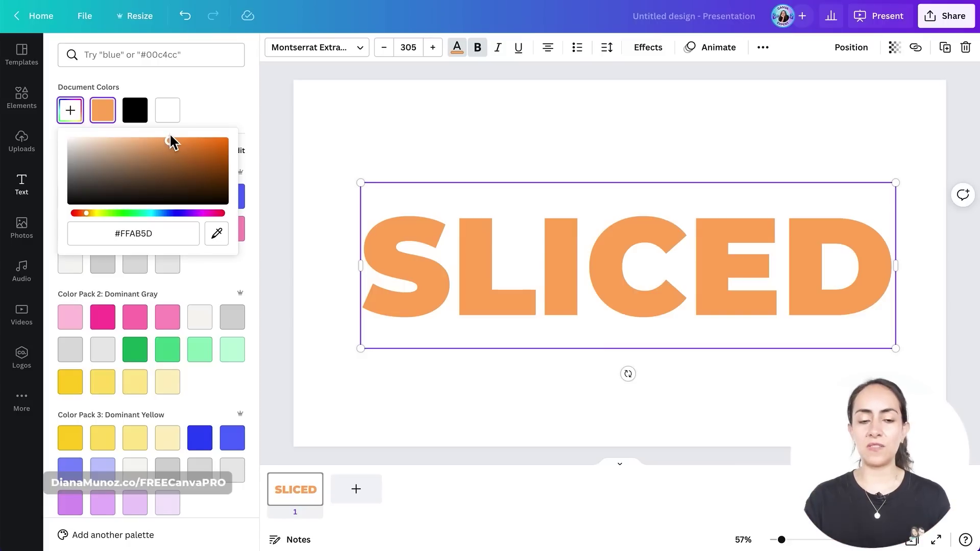
left_click_drag(170, 134, 166, 135)
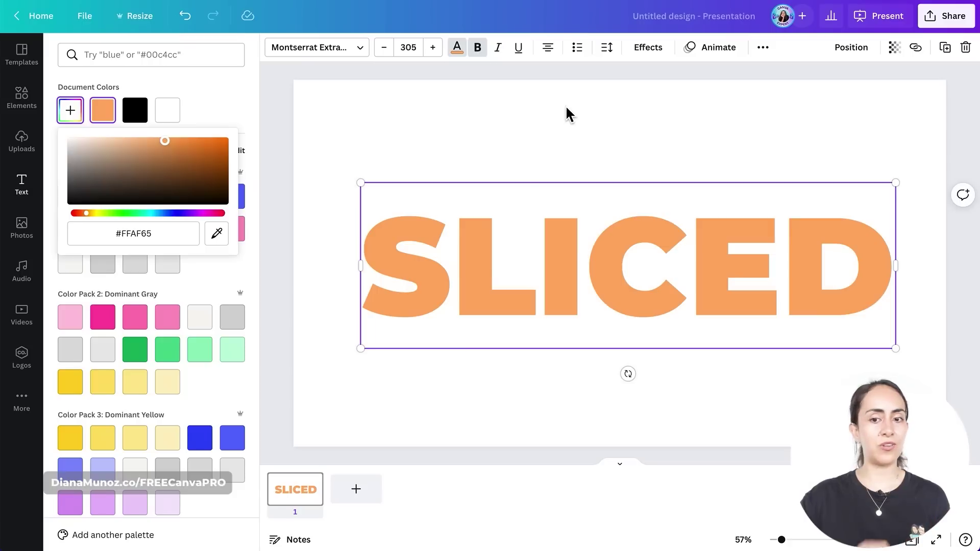
Download the design as Sliced.png, a PNG with a transparent background.
key("Escape")
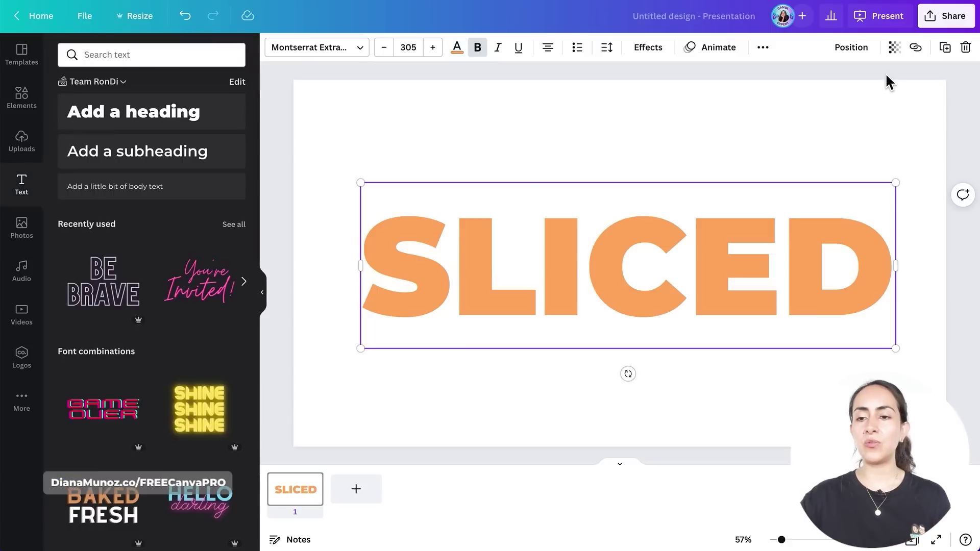
left_click(933, 25)
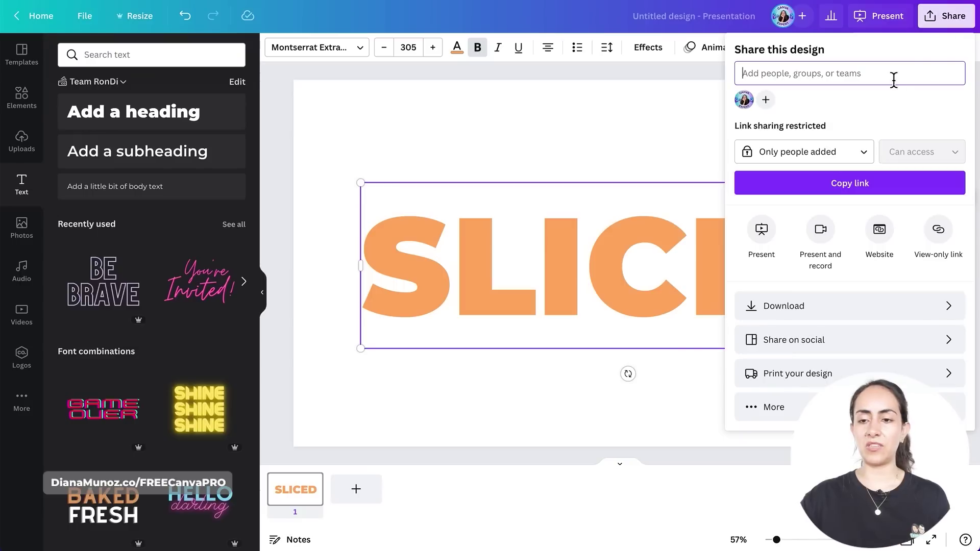
left_click(867, 308)
left_click(945, 103)
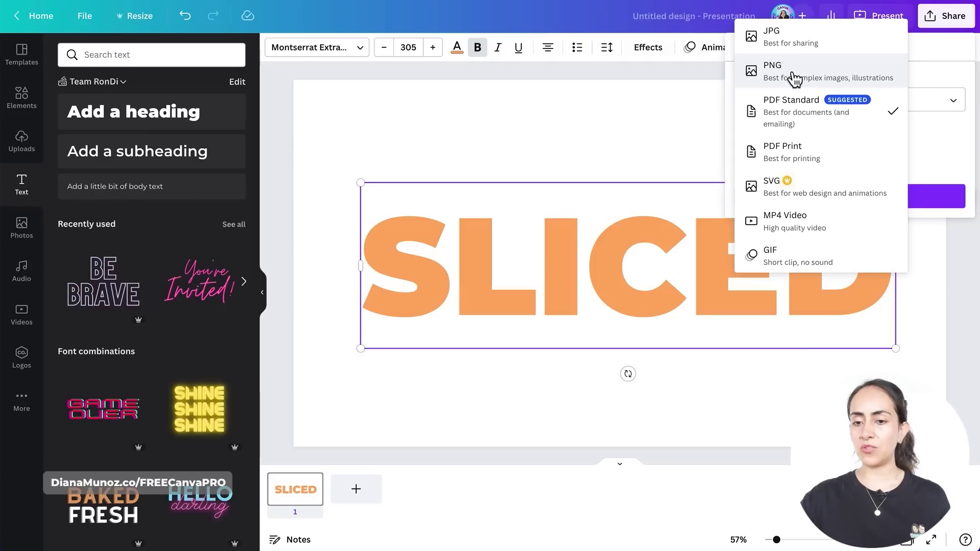
left_click(799, 71)
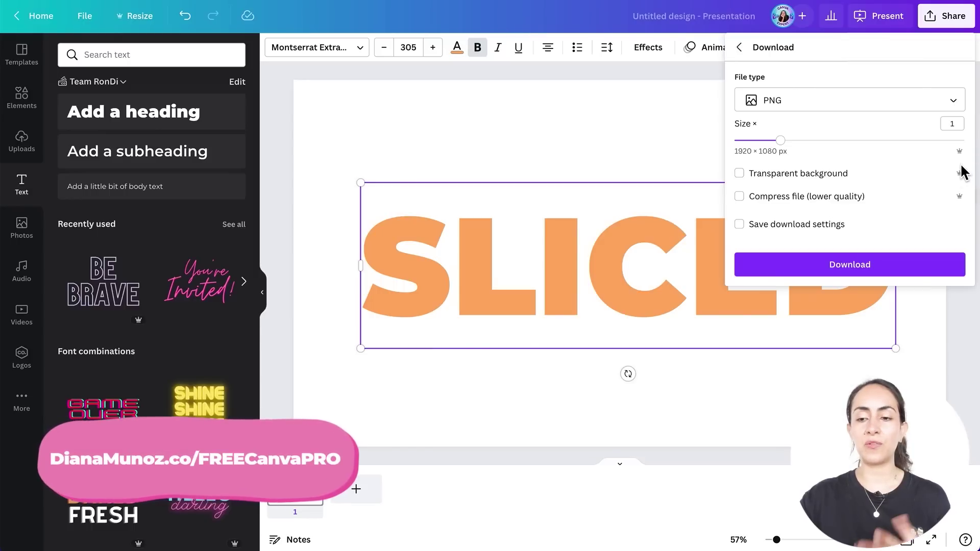
left_click(740, 174)
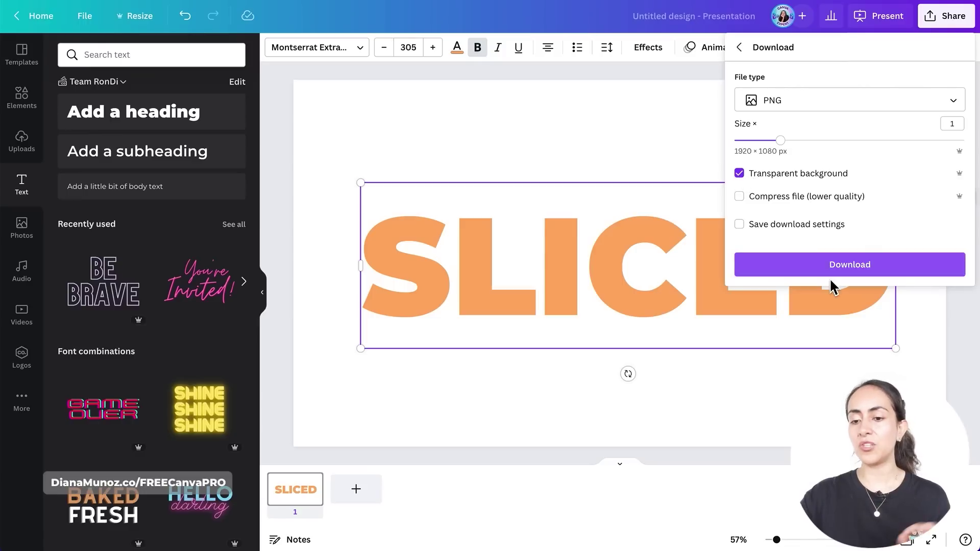
left_click(927, 267)
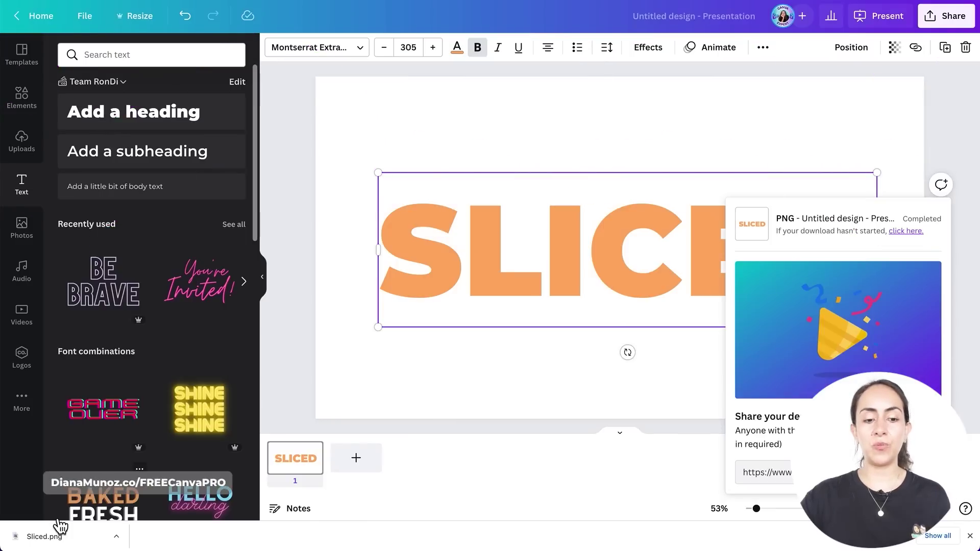
Upload Sliced.png and place it on a new second page.
left_click_drag(39, 533, 168, 246)
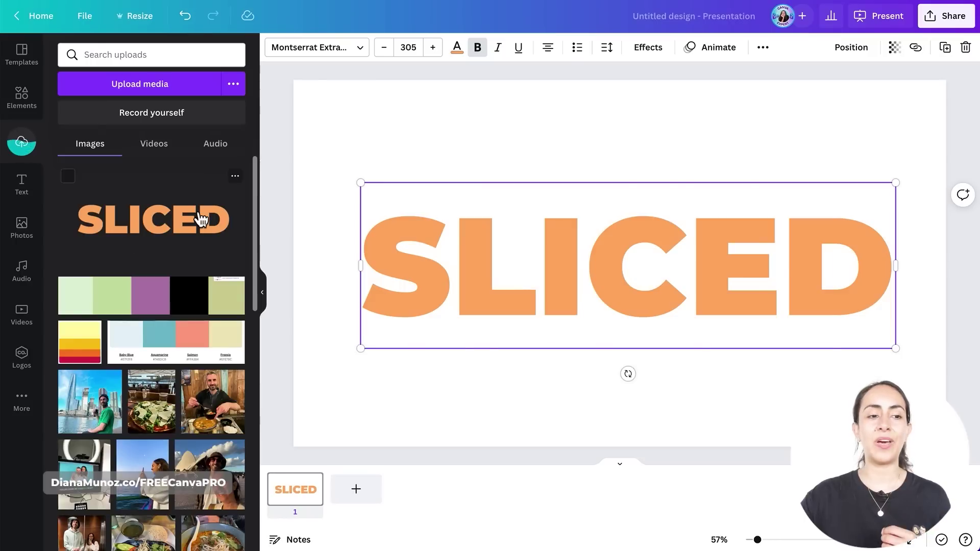
left_click(349, 352)
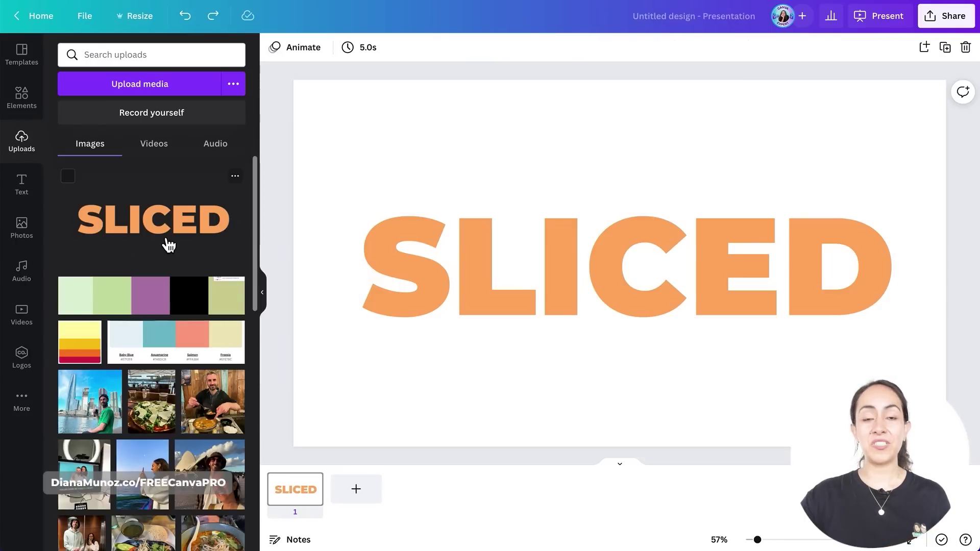
left_click(356, 491)
left_click_drag(547, 267, 551, 268)
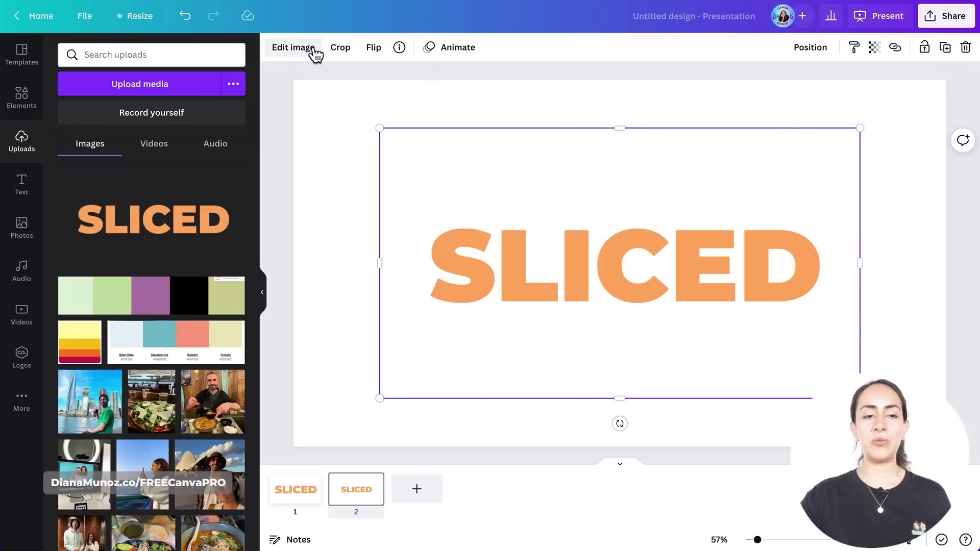
Preview the Chipped slice effect on the SLICED image on page 2.
left_click(294, 47)
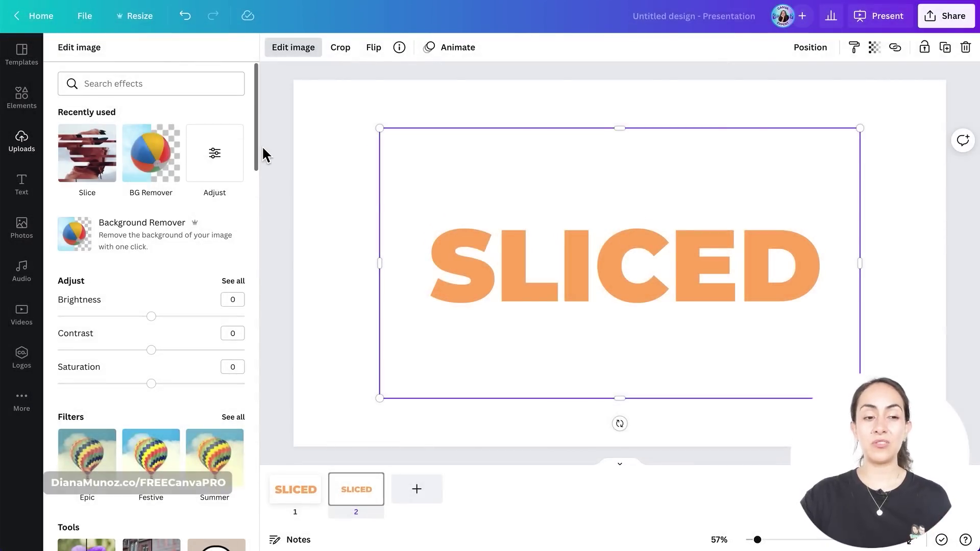
scroll(250, 172, "down", 8)
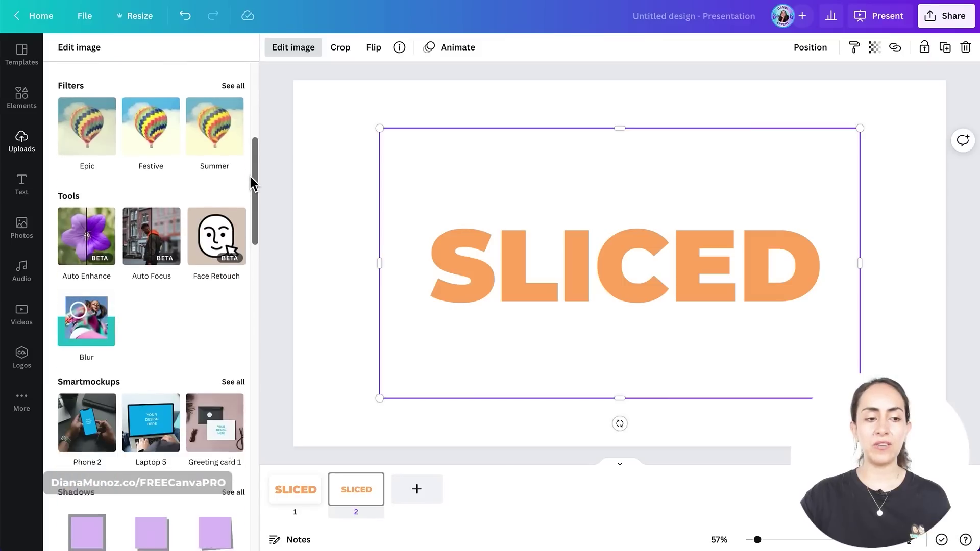
scroll(249, 174, "down", 10)
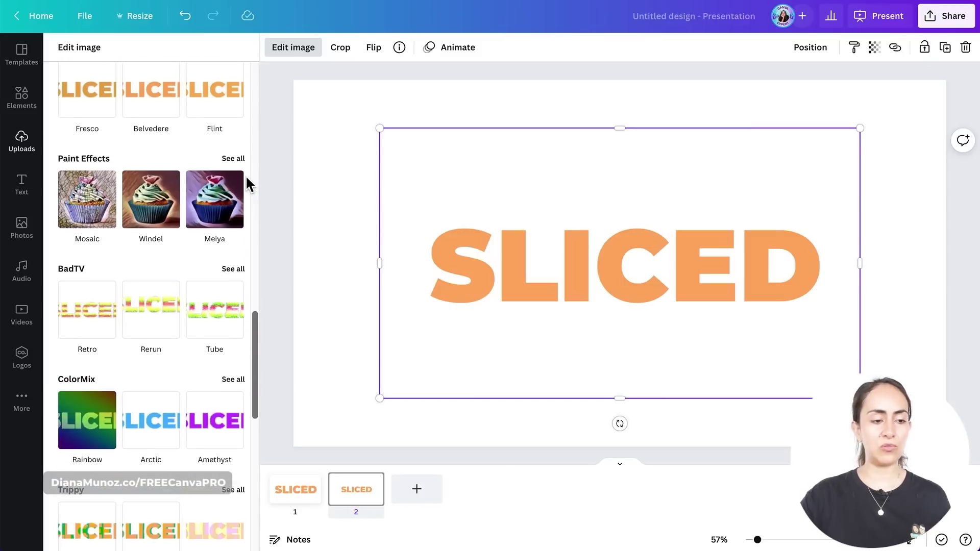
scroll(246, 175, "down", 7)
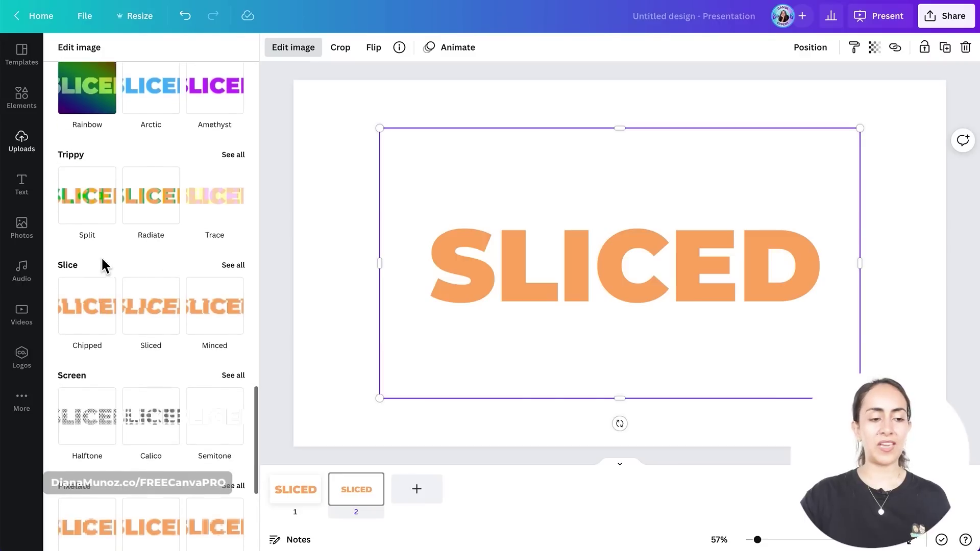
left_click(92, 308)
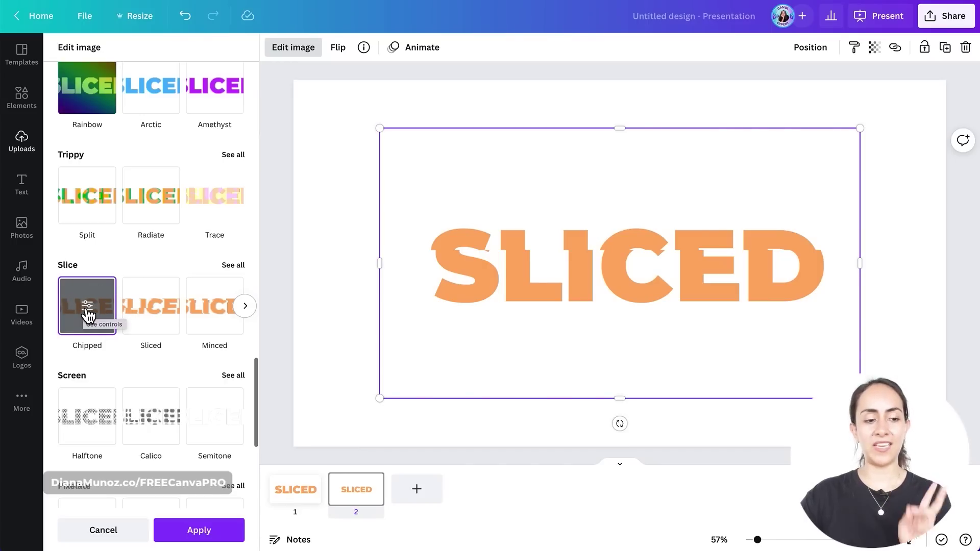
Apply Chipped with 9 slices, offset 0.036 and position 0.17.
left_click(88, 312)
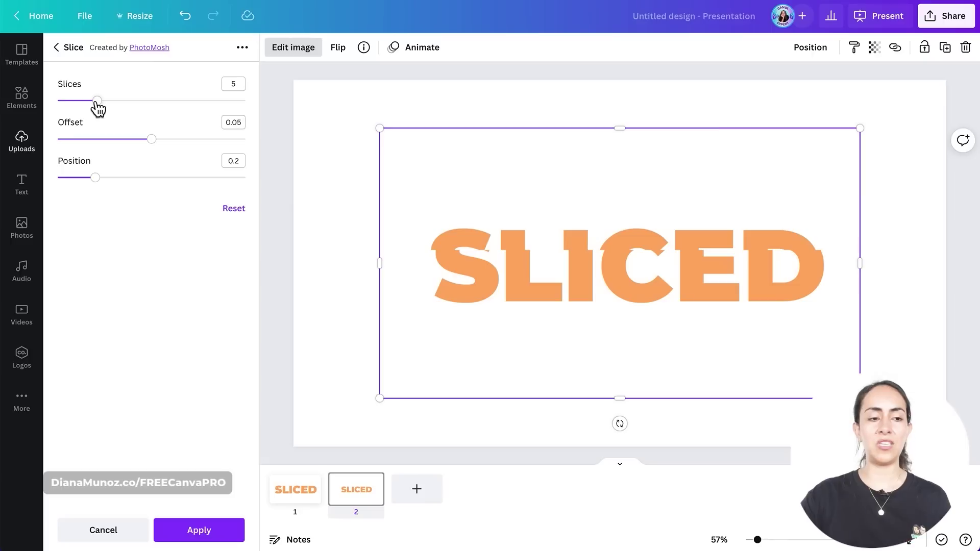
left_click_drag(98, 102, 138, 114)
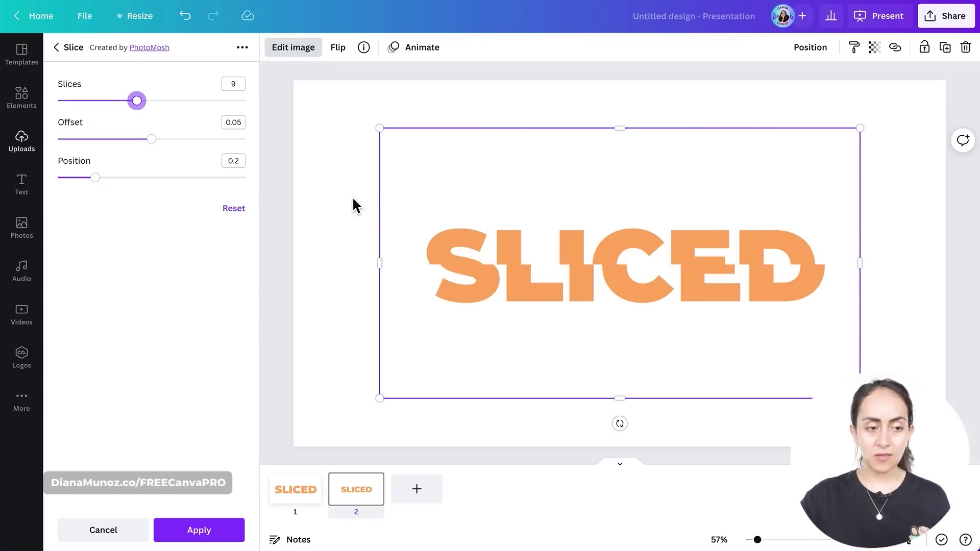
left_click_drag(153, 142, 128, 158)
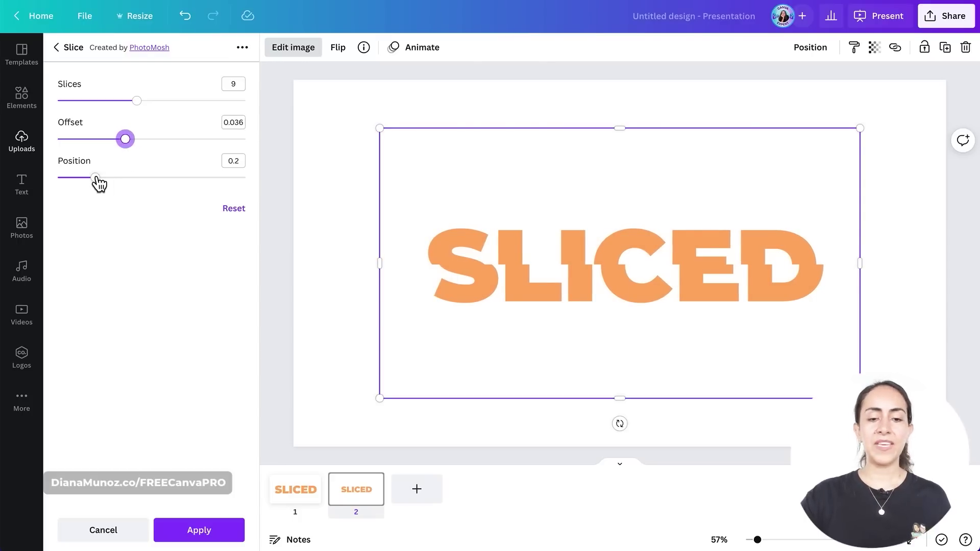
mouse_move(97, 179)
left_mouse_down()
mouse_move(157, 178)
mouse_move(90, 179)
left_mouse_up()
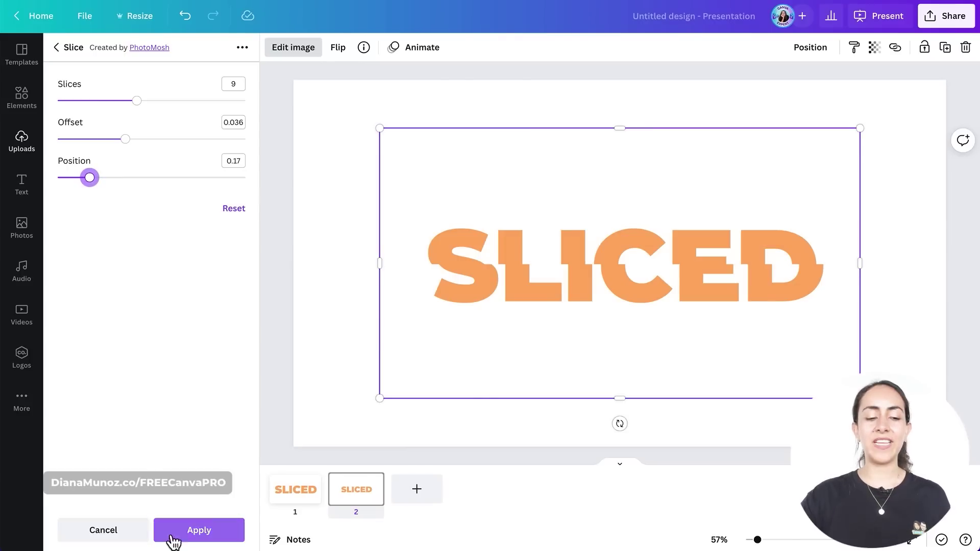
left_click(196, 531)
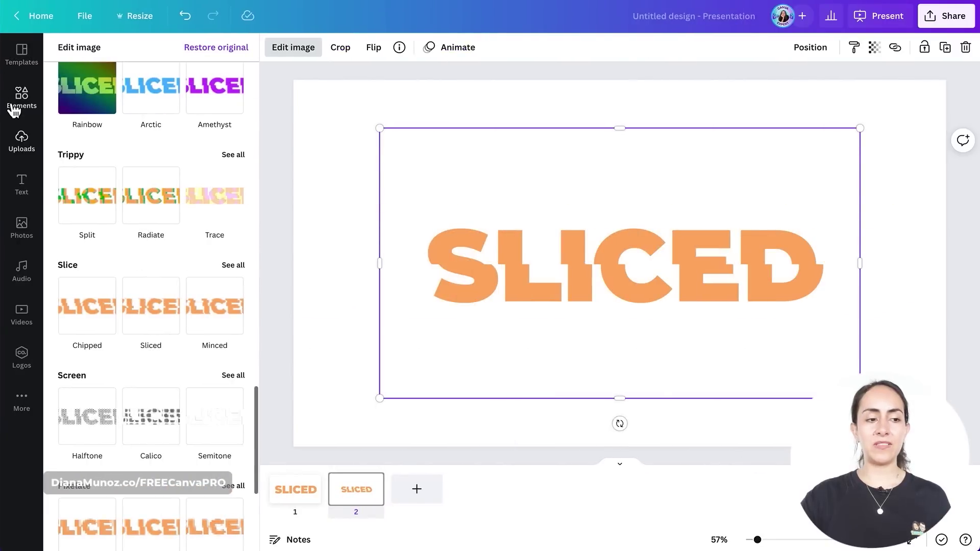
Search the Elements library for 'shadow effect'.
left_click(17, 105)
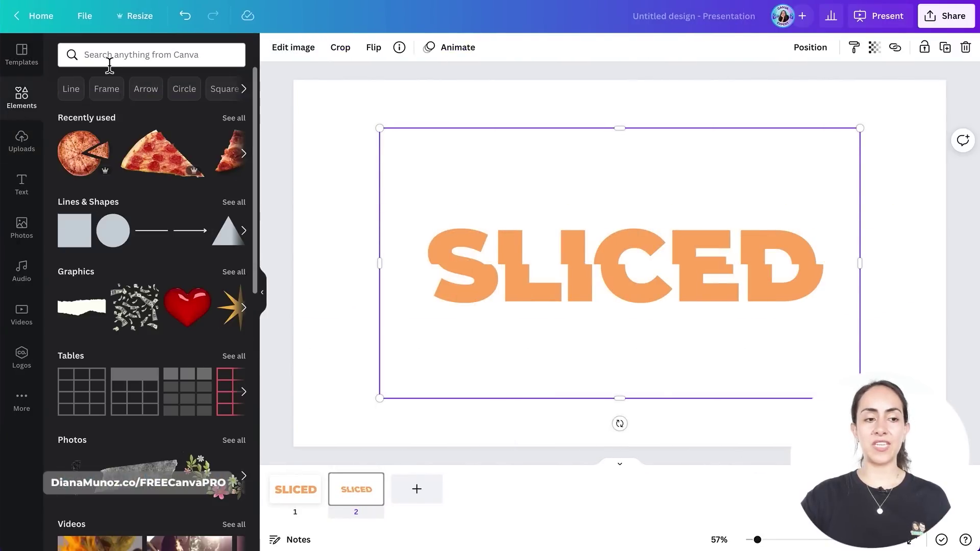
left_click(131, 56)
type("shadow effect")
key("Return")
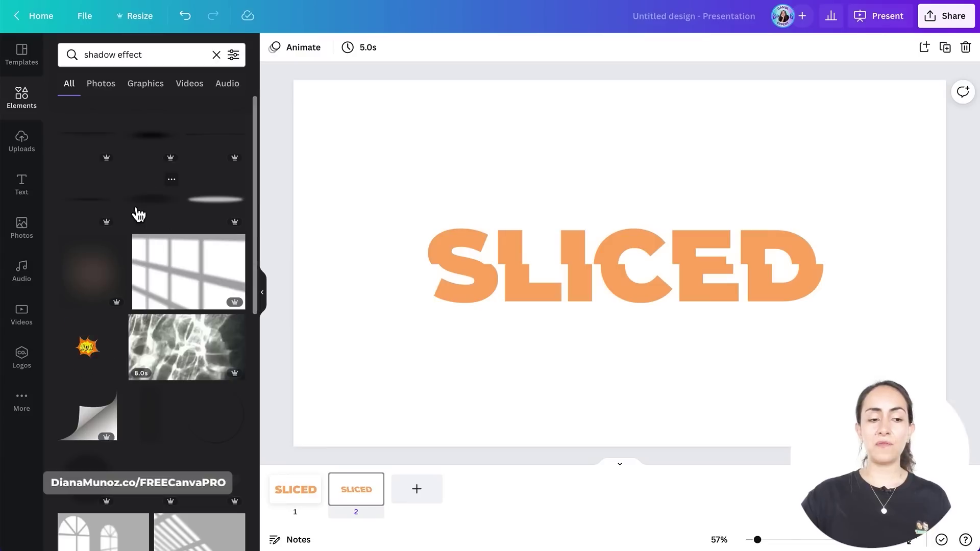
Try an oval shadow and a vertical shadow on the page, deleting both.
left_click(149, 202)
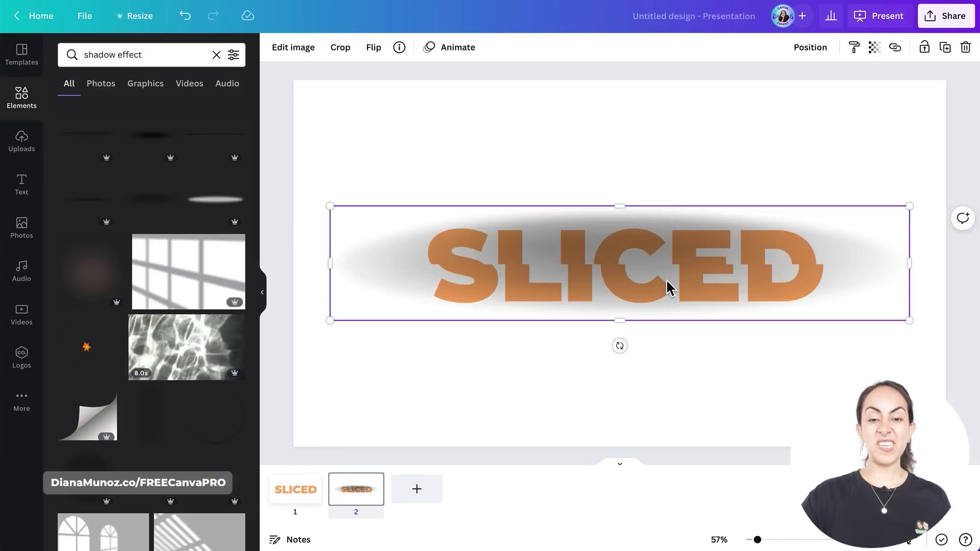
key("Delete")
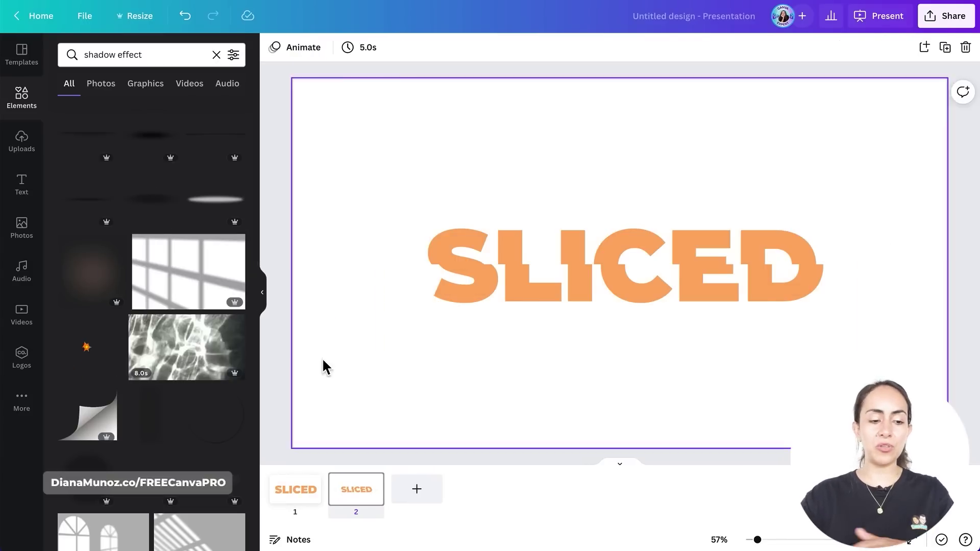
scroll(184, 368, "down", 4)
scroll(153, 185, "down", 2)
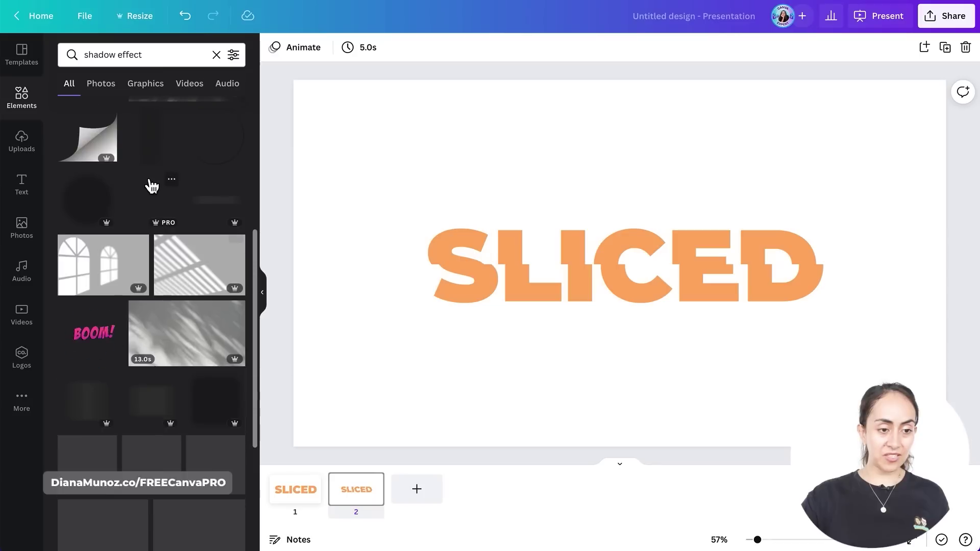
left_click(150, 141)
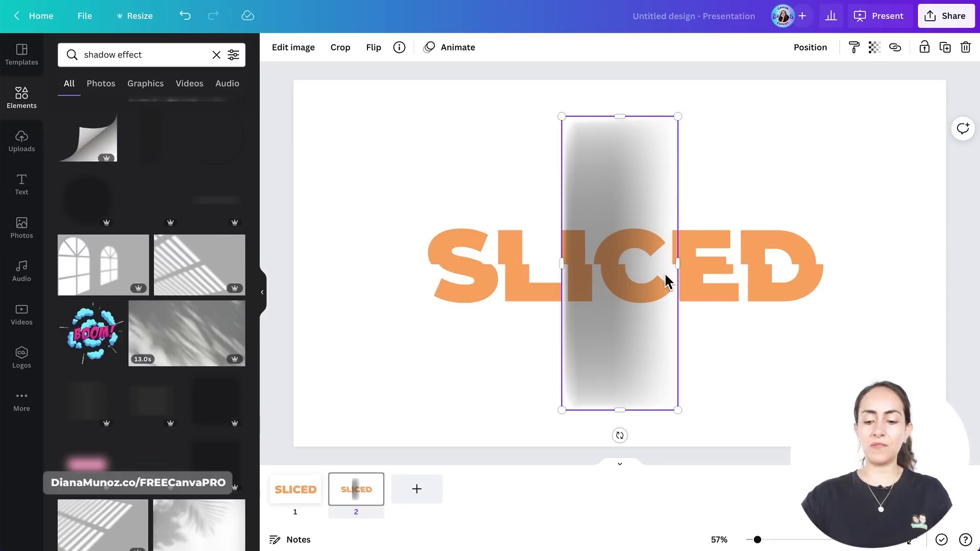
key("Delete")
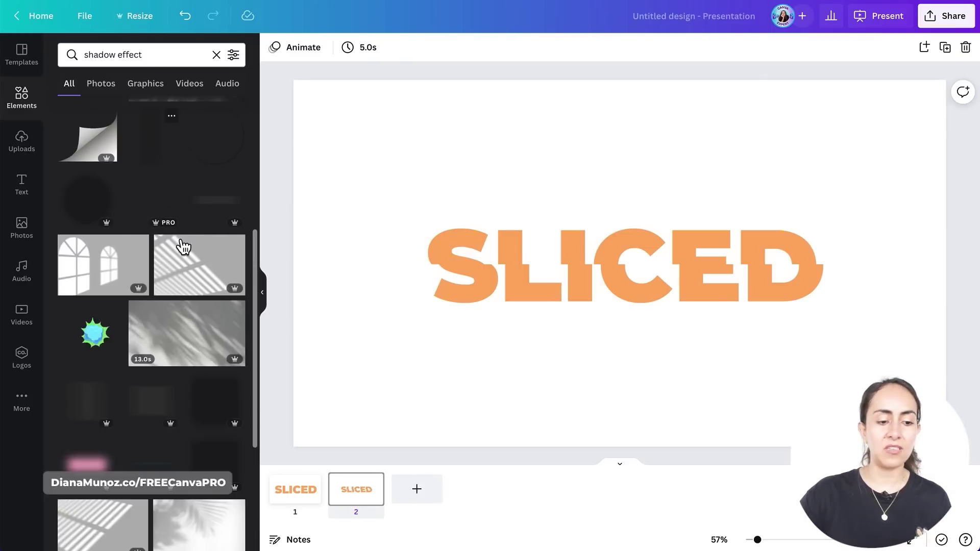
scroll(184, 253, "up", 4)
scroll(183, 249, "up", 2)
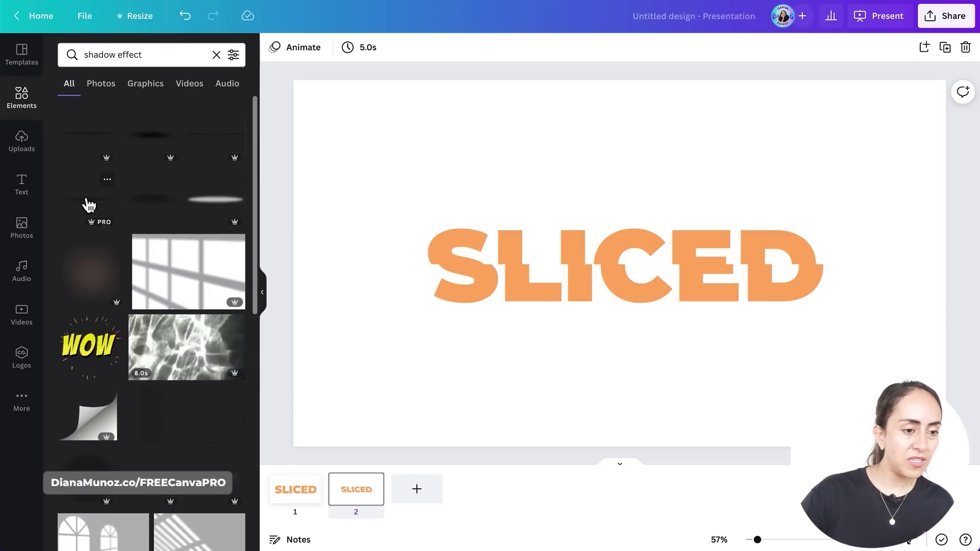
Add a soft shadow graphic, flip it upside down, and fit it over SLICED's upper half.
left_click(92, 139)
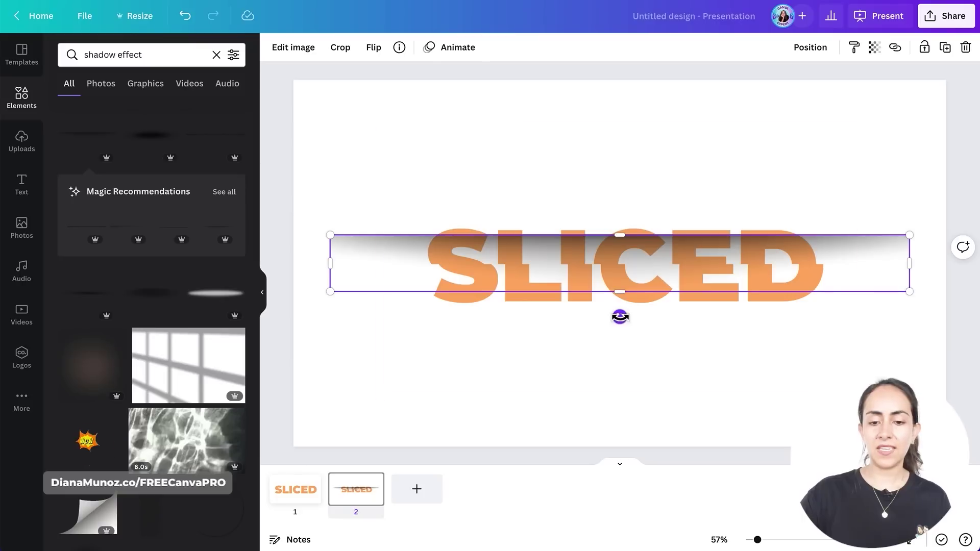
left_click_drag(620, 317, 619, 207)
left_click_drag(879, 278, 875, 247)
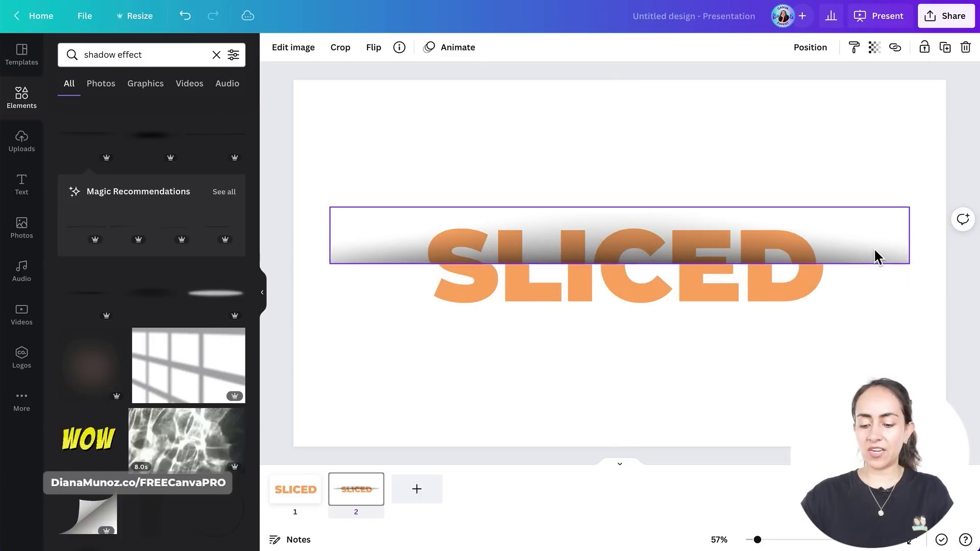
left_click_drag(330, 207, 425, 223)
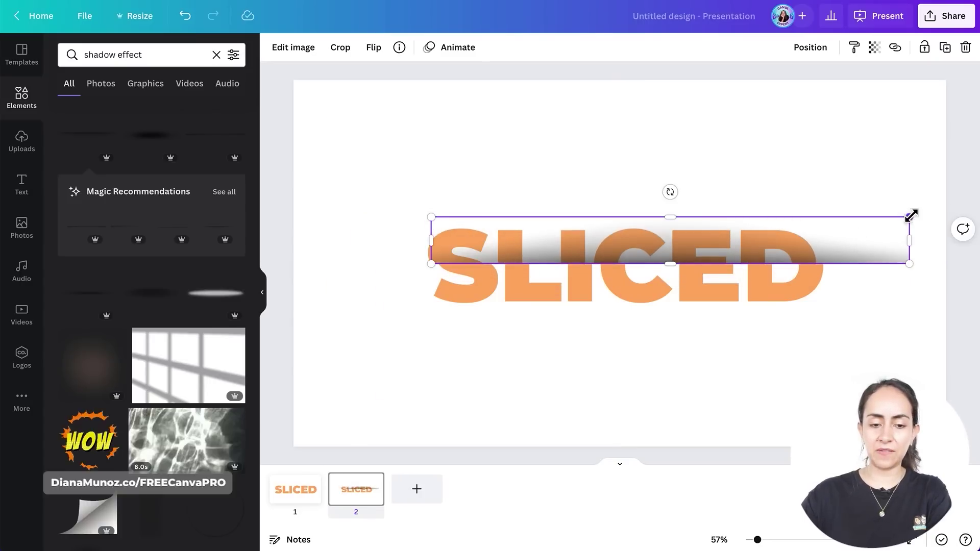
left_click_drag(911, 216, 827, 240)
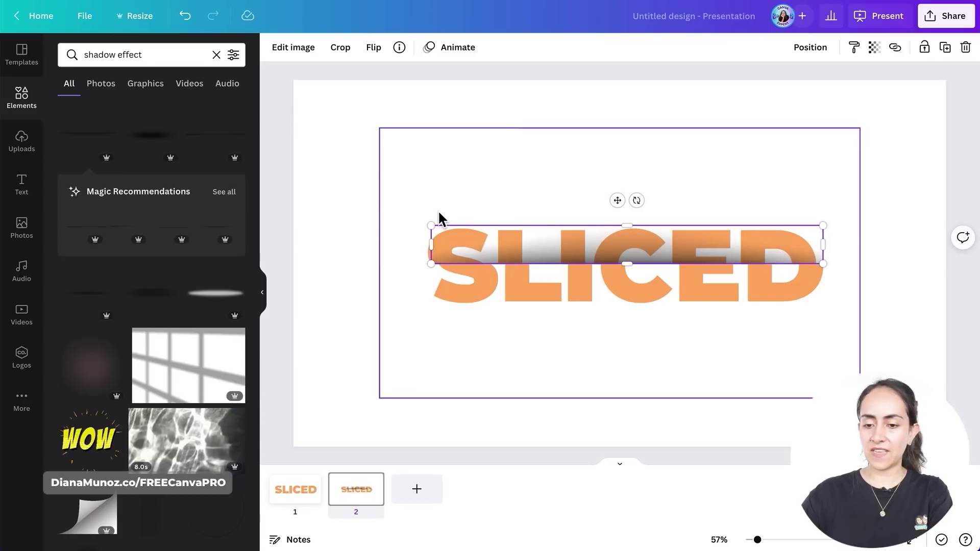
left_click_drag(431, 224, 426, 219)
Undo an accidental picture move and widen the shadow strip to span SLICED.
left_click(649, 132)
left_click(431, 219)
key("ctrl+z")
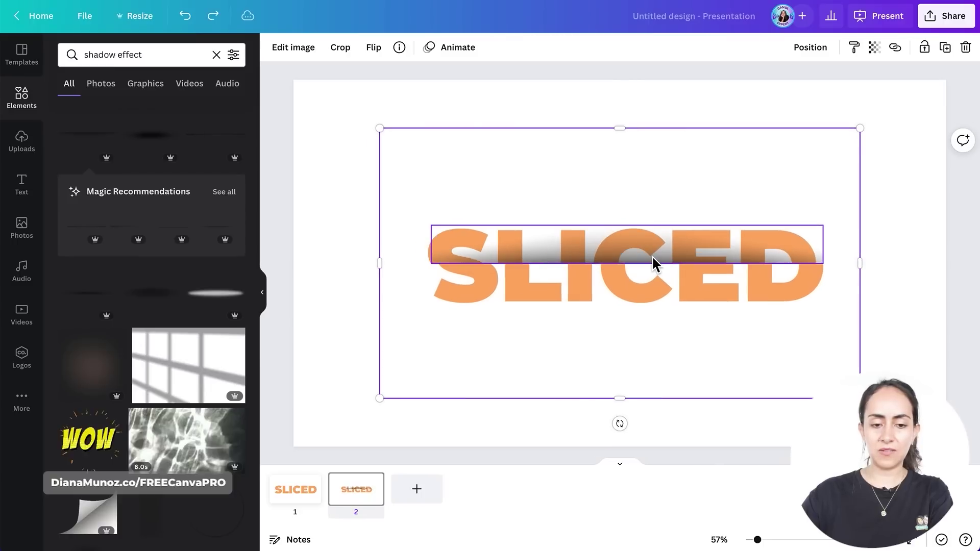
left_click(430, 224)
left_click_drag(430, 224, 424, 223)
Tilt the SLICED picture and shadow together by about 4° and enlarge them.
left_click(905, 332)
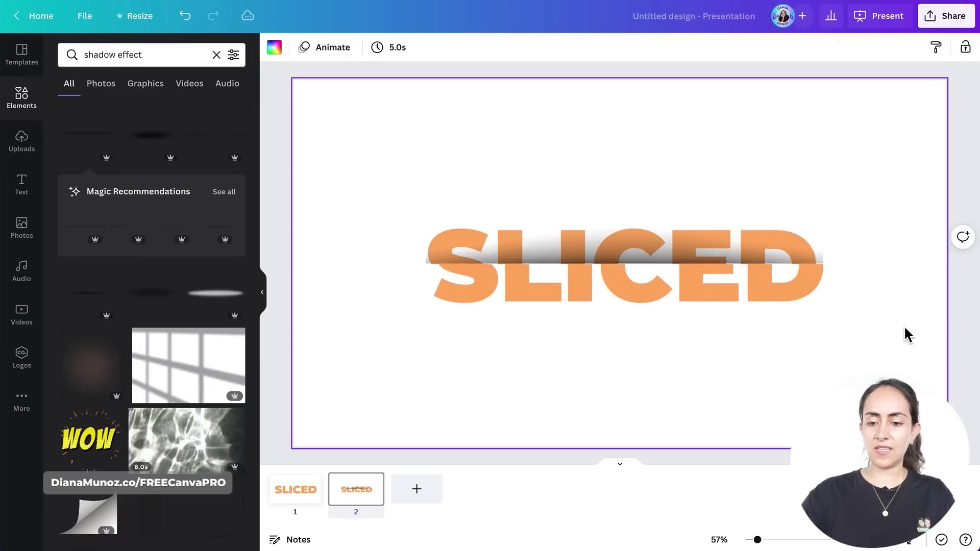
left_click_drag(870, 371, 641, 206)
left_click_drag(619, 423, 634, 426)
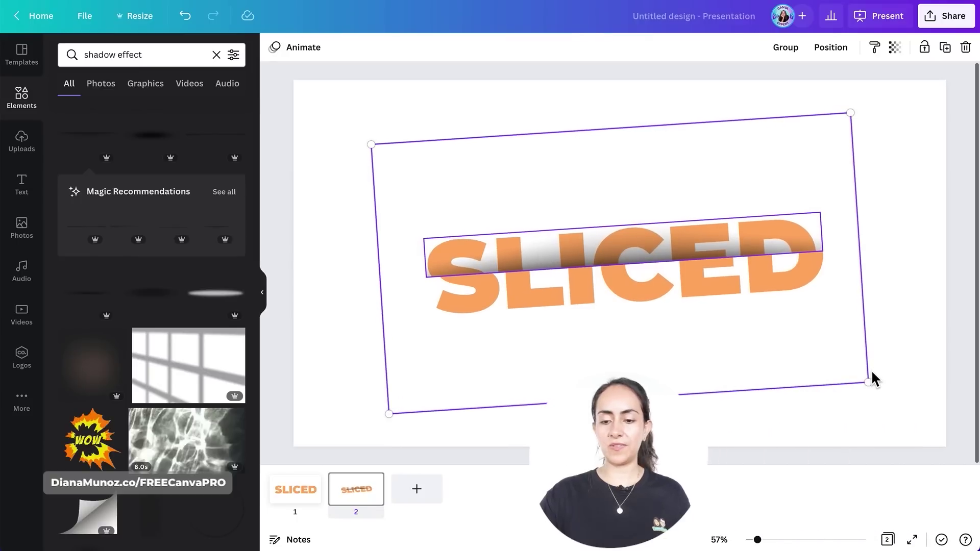
left_click_drag(867, 381, 945, 396)
Search photos for 'pizza slice' and place a shrunken pepperoni slice at the bottom-right.
left_click(21, 227)
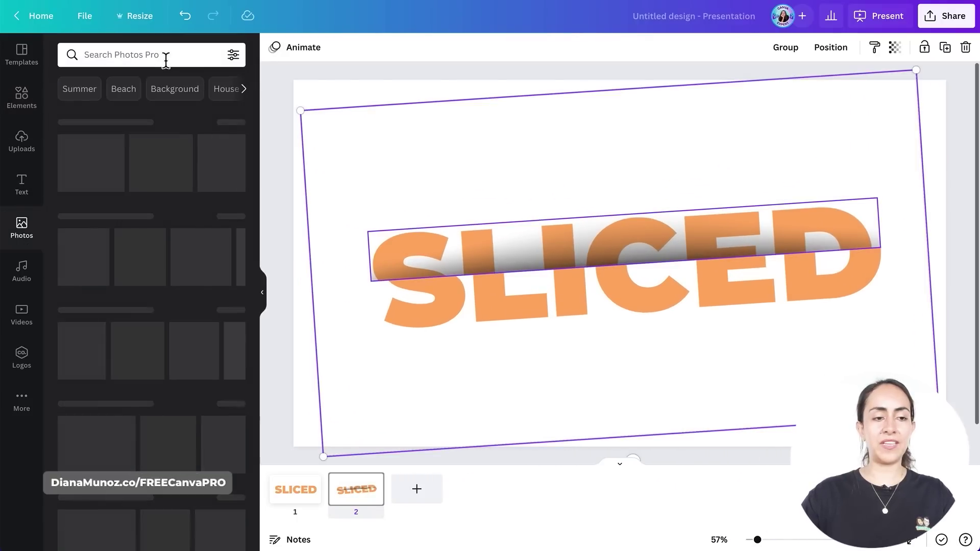
left_click(164, 59)
type("pizza slice")
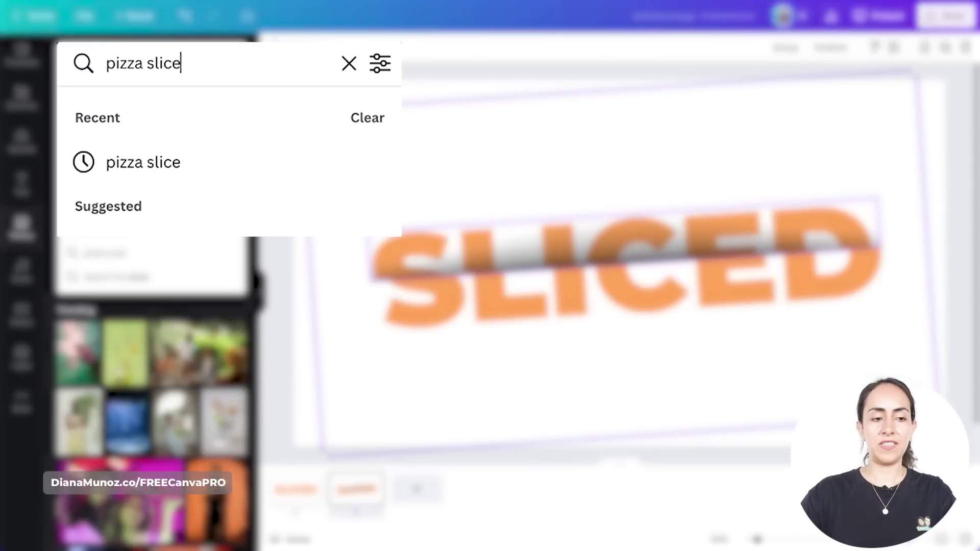
key("Return")
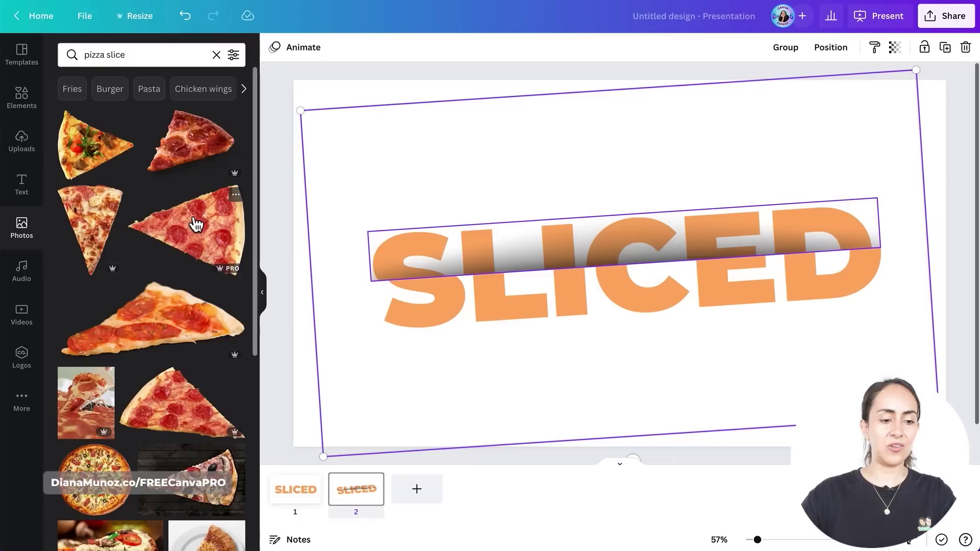
left_click(193, 225)
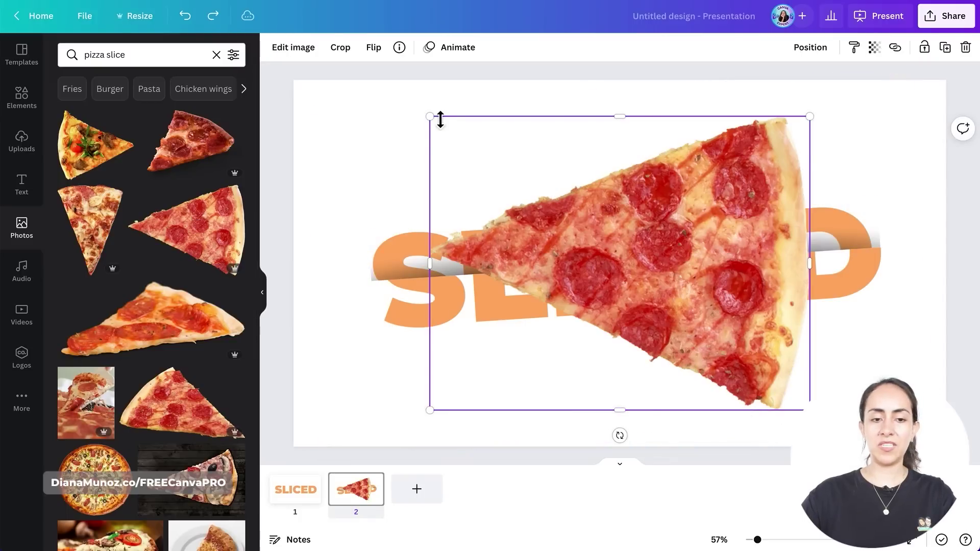
left_click_drag(440, 120, 495, 163)
left_click_drag(647, 278, 852, 405)
Add the pizza with a missing slice and move it to the slide's top-left.
scroll(176, 424, "down", 5)
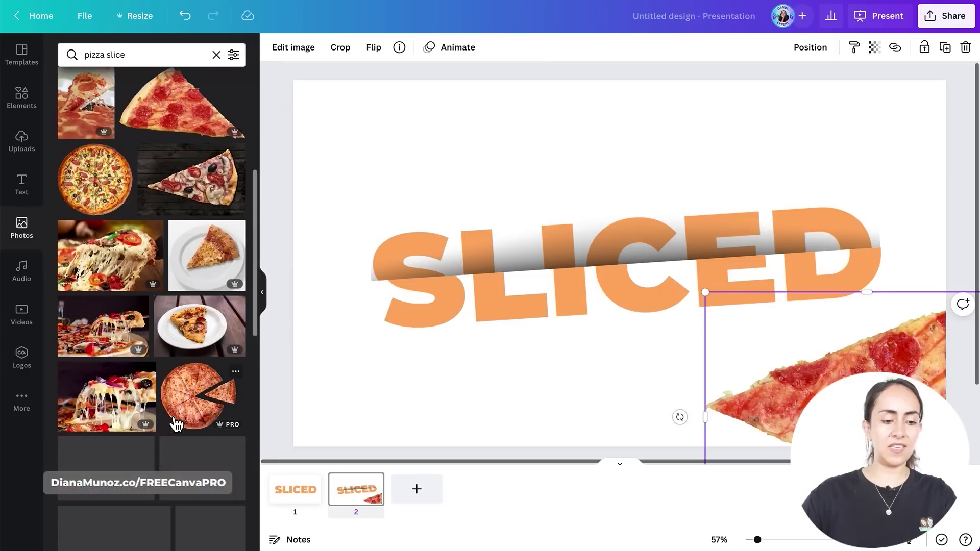
scroll(205, 408, "up", 1)
left_click(204, 408)
left_click_drag(396, 267, 313, 247)
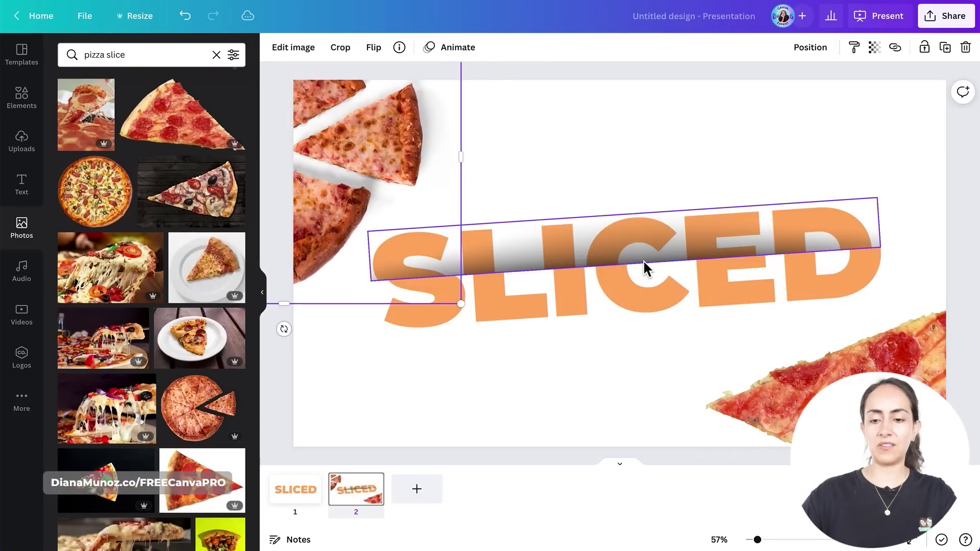
left_click(944, 217)
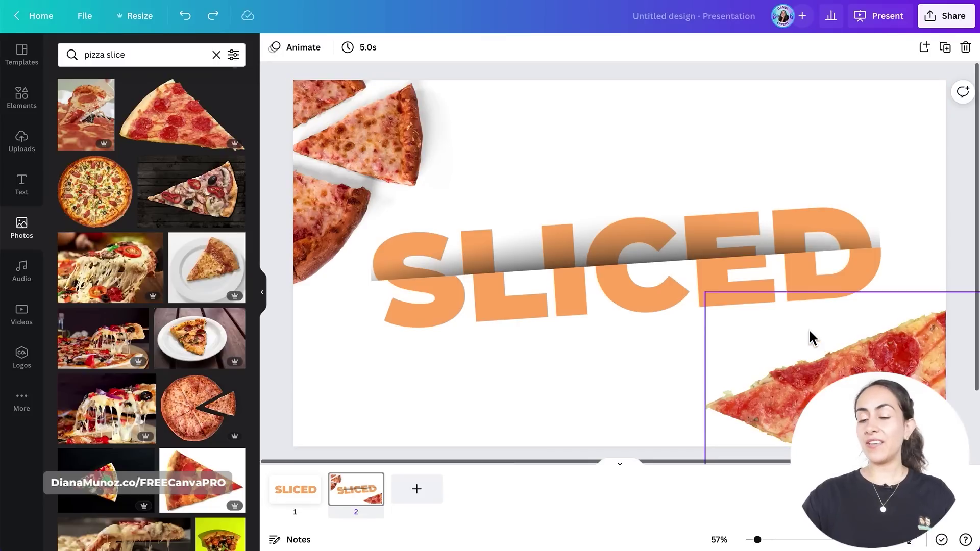
Stretch the shaded top half of SLICED out to both the left and right page edges.
left_click(853, 233)
left_click_drag(877, 197, 946, 187)
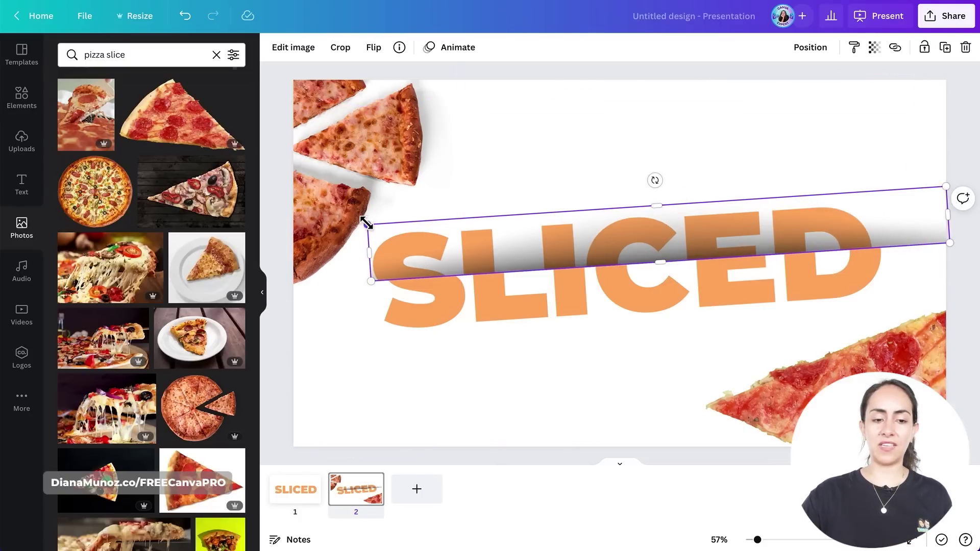
left_click_drag(366, 225, 276, 214)
left_click(442, 374)
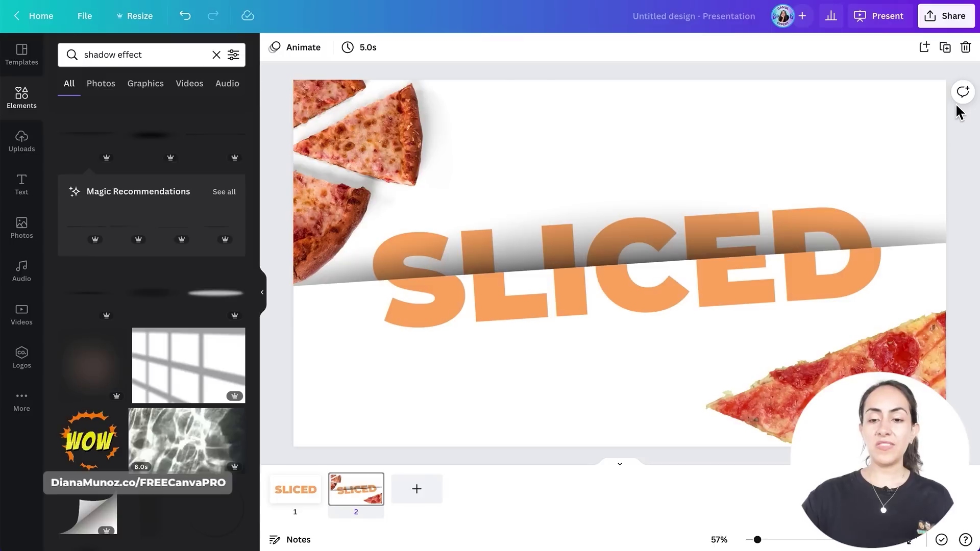
left_click(800, 259)
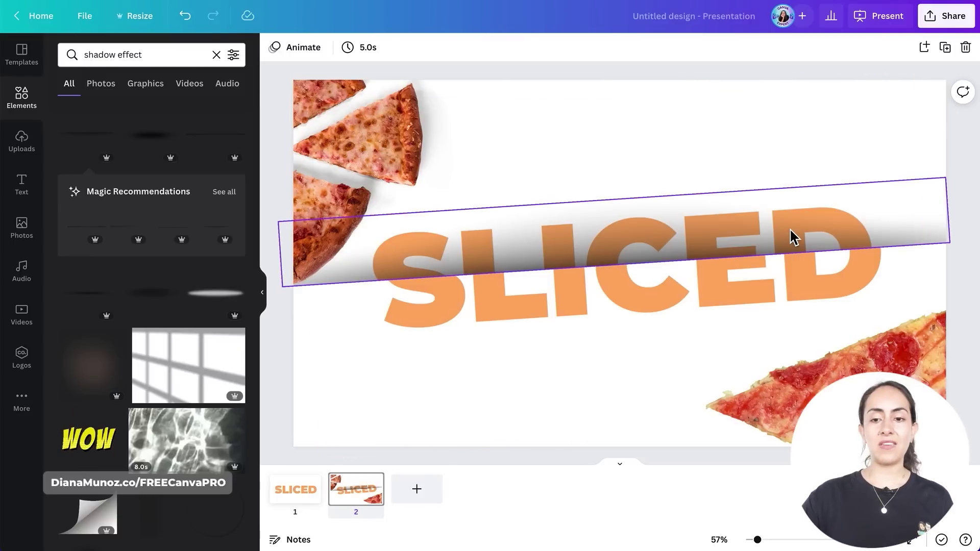
left_click(608, 153)
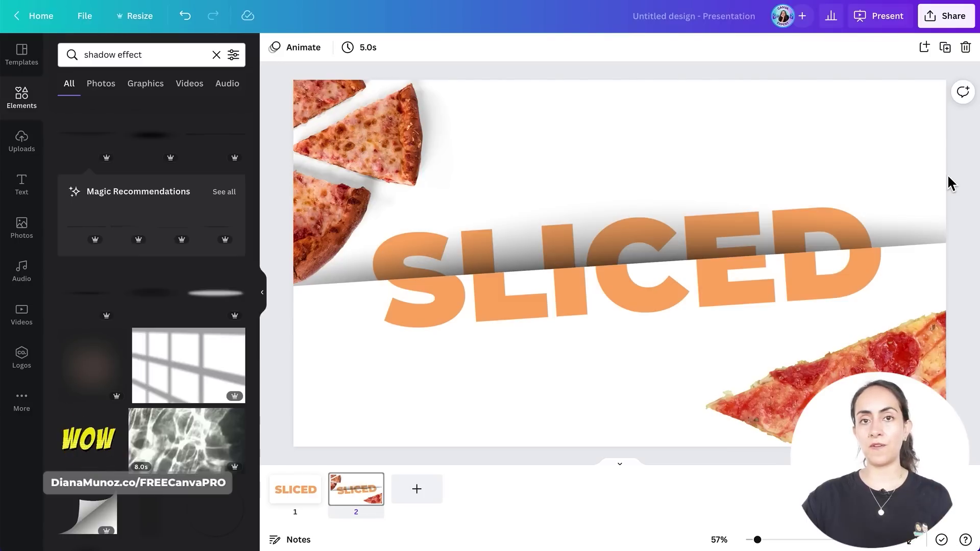
Duplicate slide 2 and delete the gradient shadow band from the copy.
left_click(945, 54)
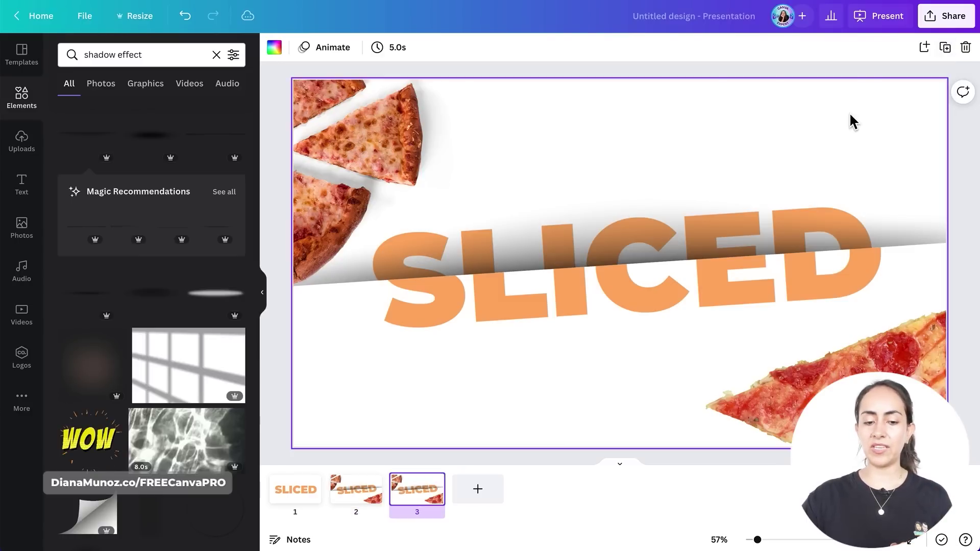
left_click(832, 227)
left_click(965, 50)
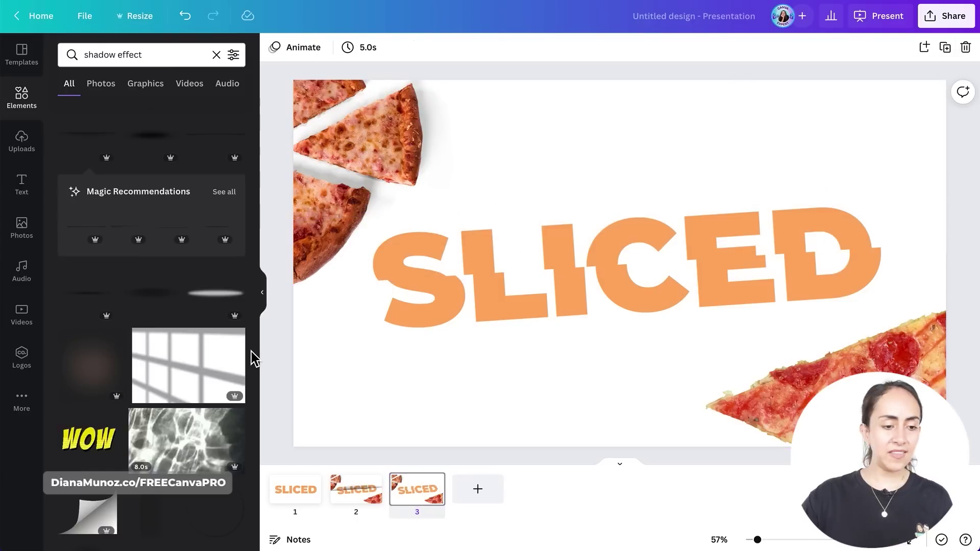
Add a soft blurred shadow element over SLICED, keeping its original size.
scroll(203, 366, "down", 1)
scroll(204, 367, "down", 1)
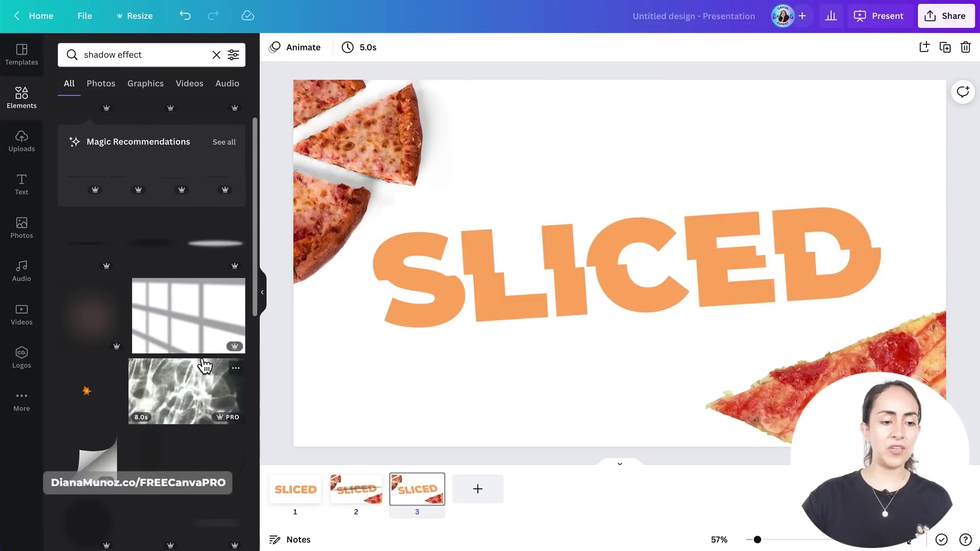
left_click(149, 258)
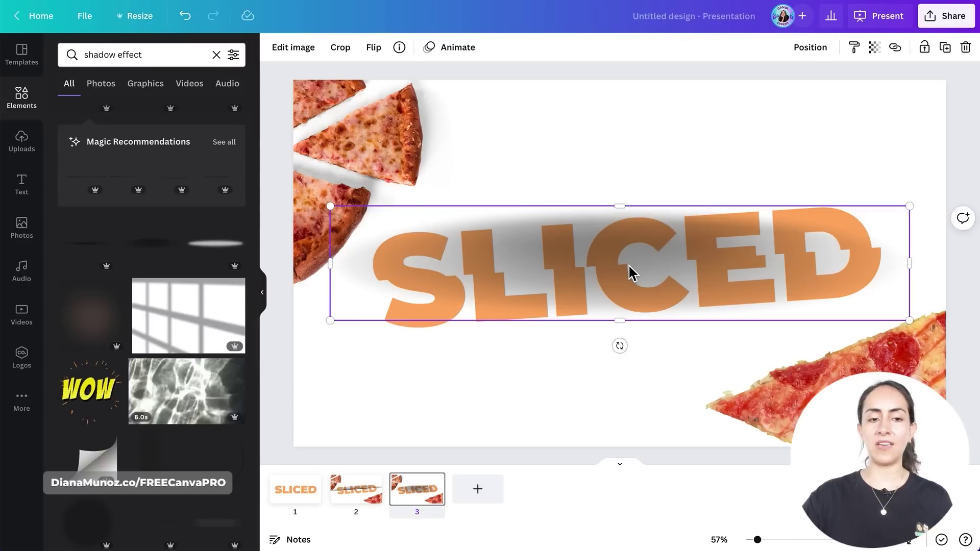
left_click_drag(625, 206, 625, 263)
left_click(636, 160)
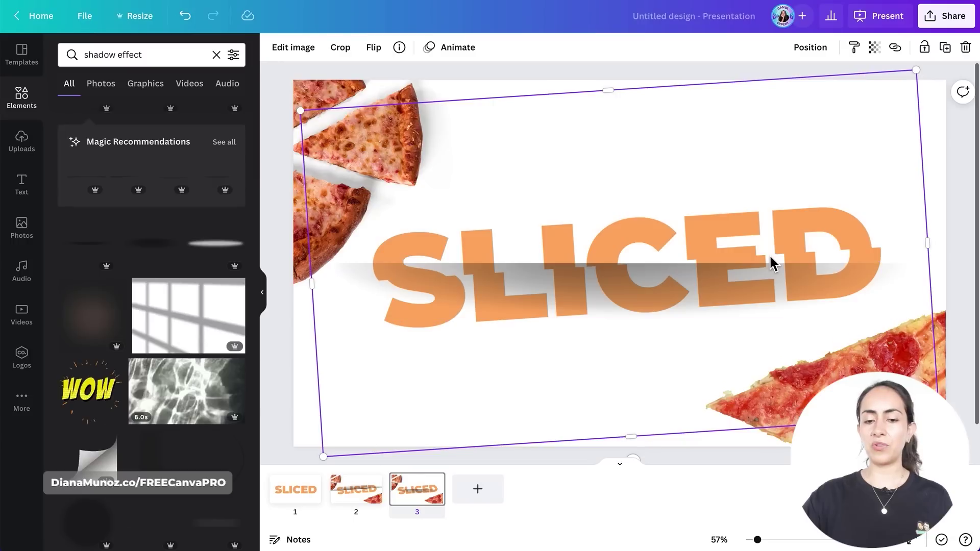
key("ctrl+z")
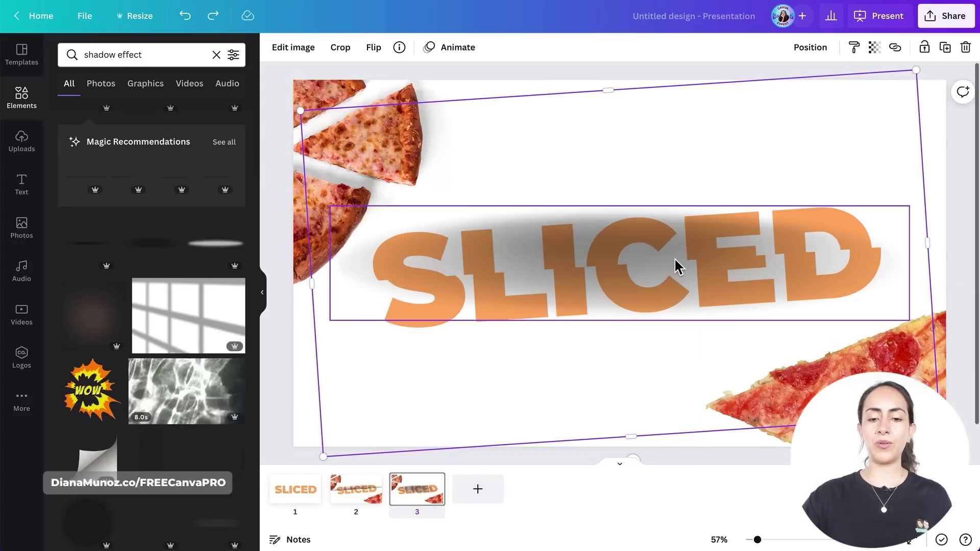
left_click(677, 266)
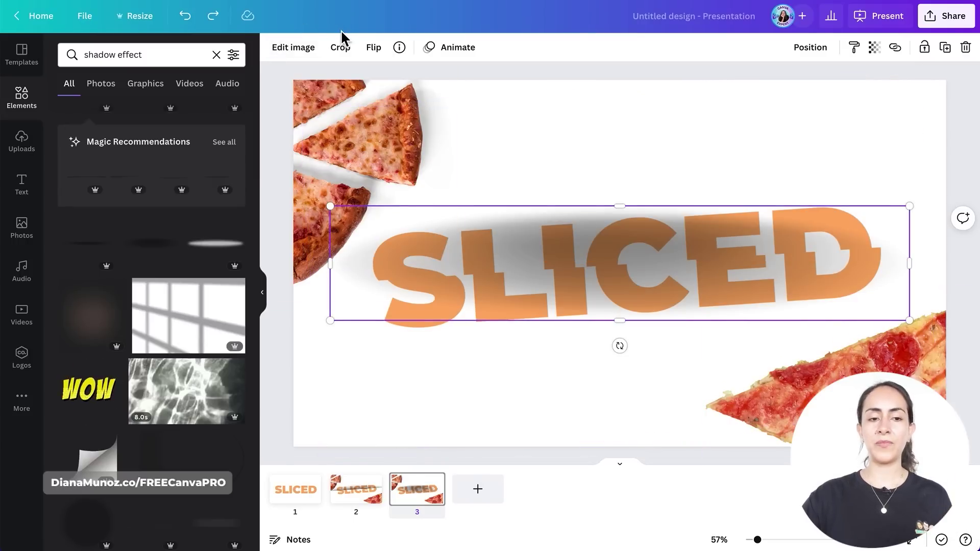
Crop the shadow image down to its lower part.
left_click(342, 48)
left_click_drag(329, 209, 330, 260)
left_click(294, 48)
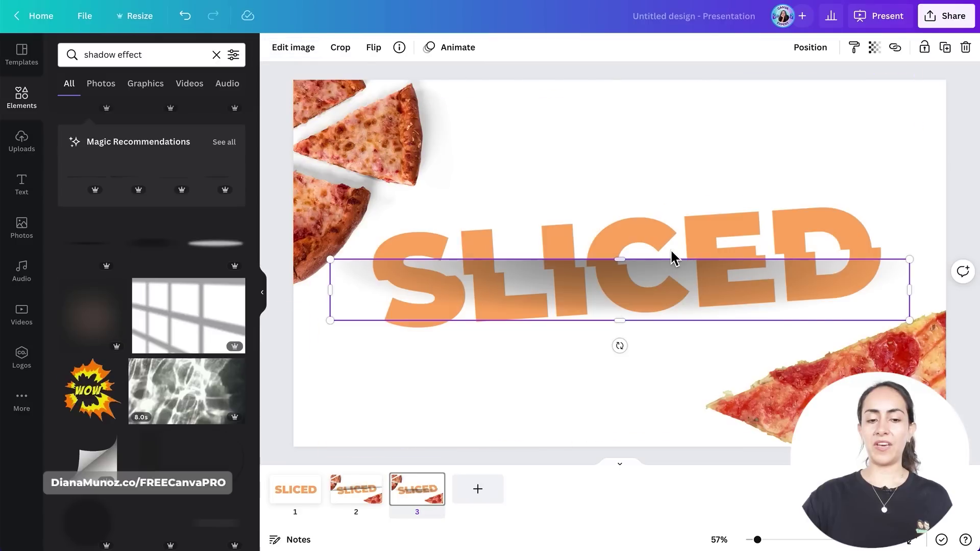
Rotate the shadow strip to 177°, lay it over SLICED, and trim both ends to fit.
left_click_drag(619, 346, 615, 235)
left_click_drag(663, 278, 667, 220)
left_click_drag(614, 175, 619, 175)
left_click_drag(907, 187, 874, 191)
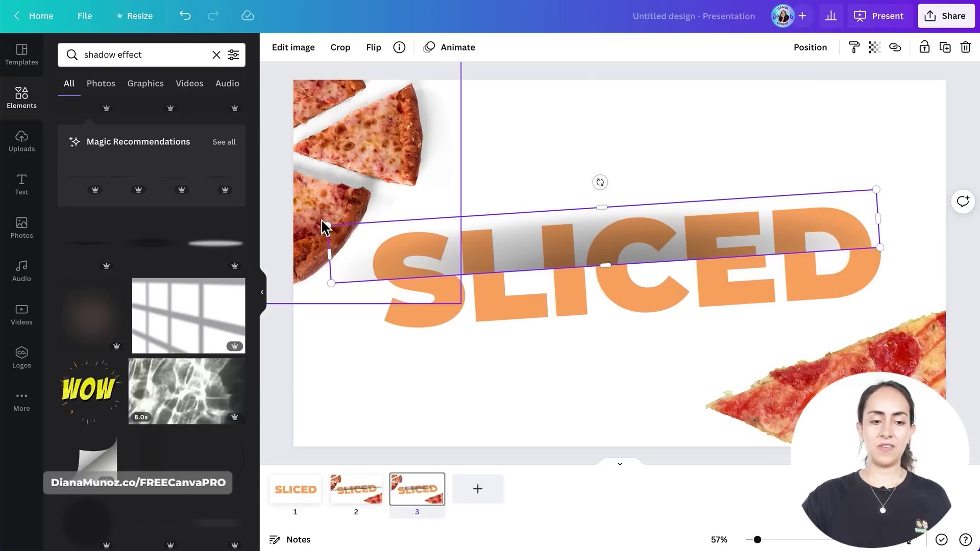
left_click_drag(326, 226, 375, 225)
left_click(957, 185)
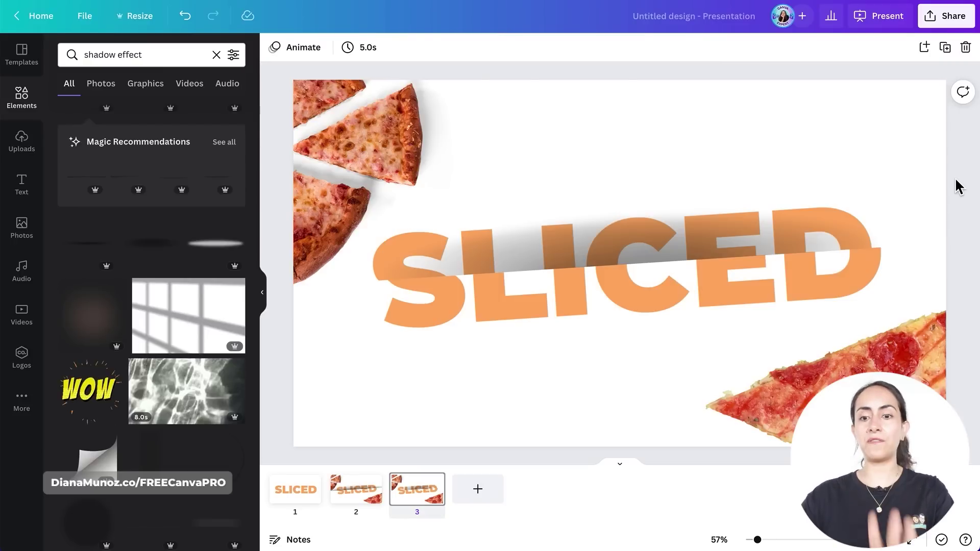
Try blue, pink, grey, lavender and mint backgrounds on slide 2, settle on pale yellow, then view slide 3.
left_click(898, 244)
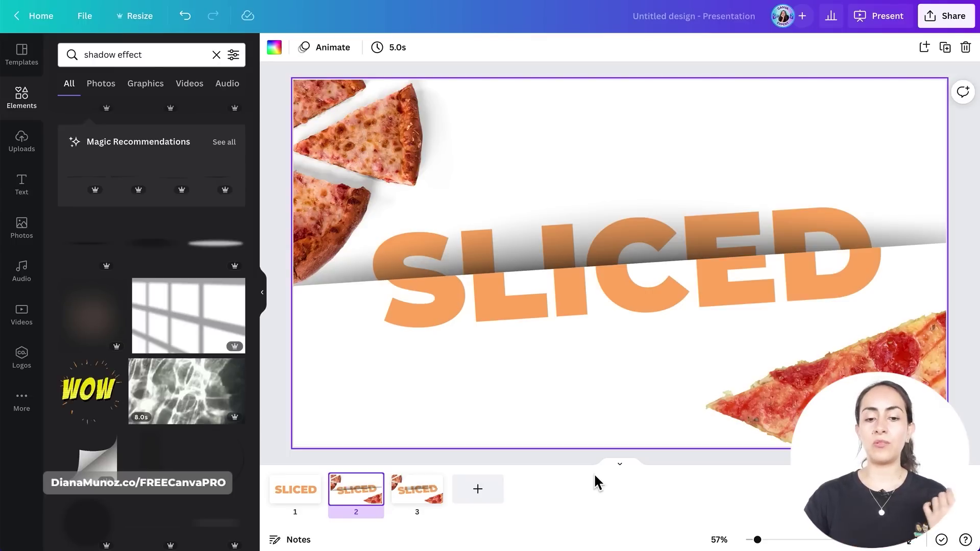
left_click(303, 443)
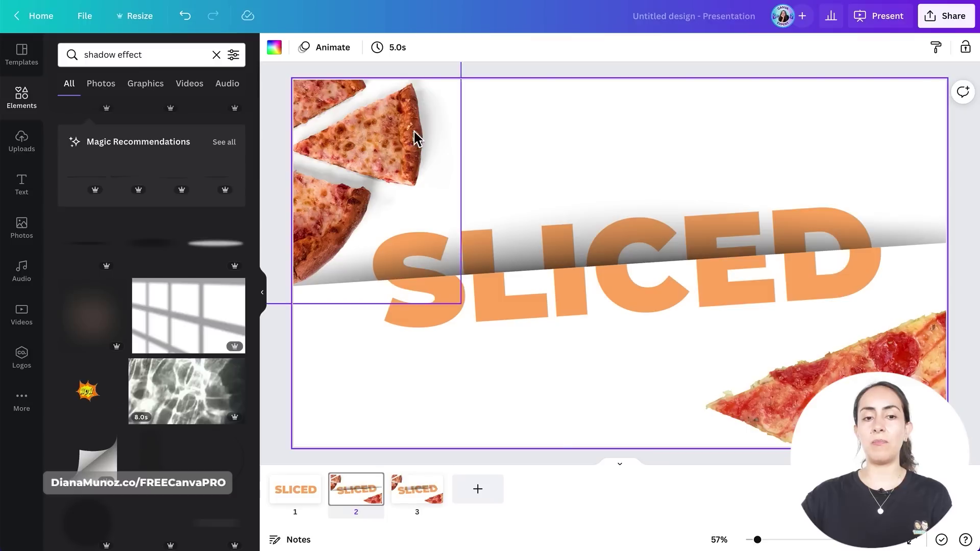
left_click(276, 49)
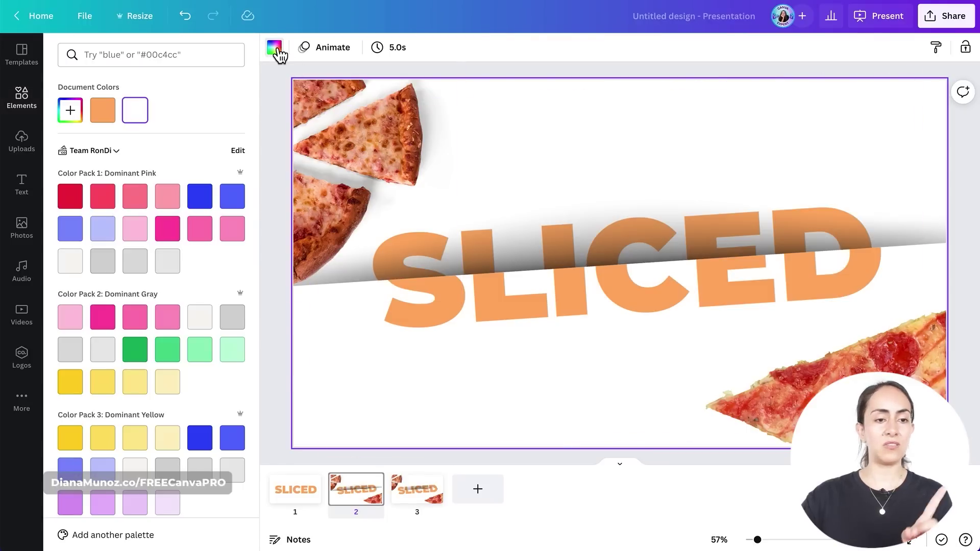
left_click(198, 204)
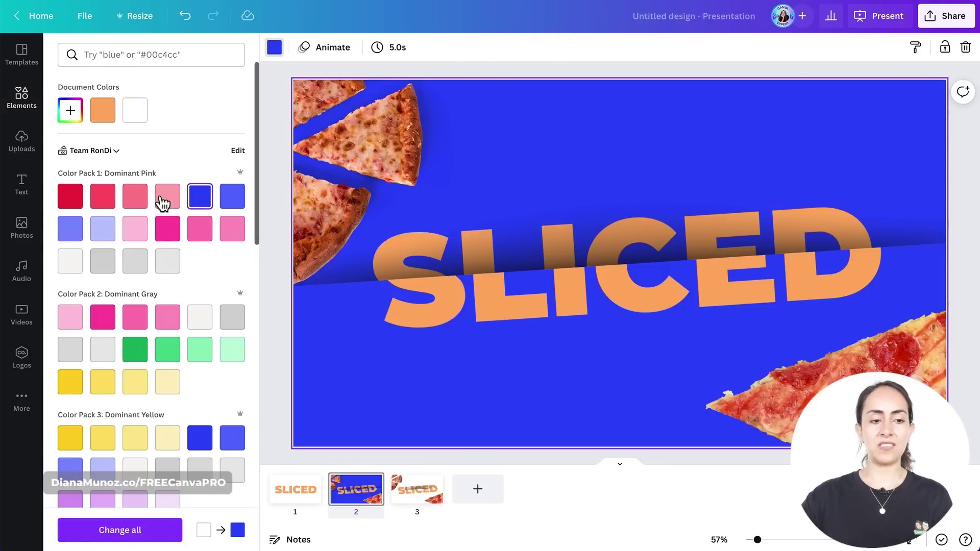
left_click(133, 200)
left_click(135, 261)
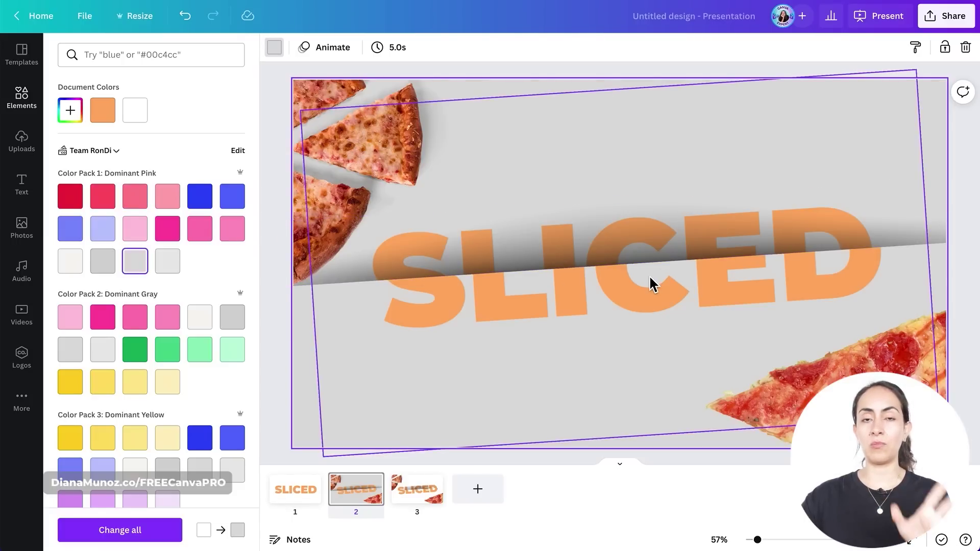
left_click(132, 228)
left_click(115, 232)
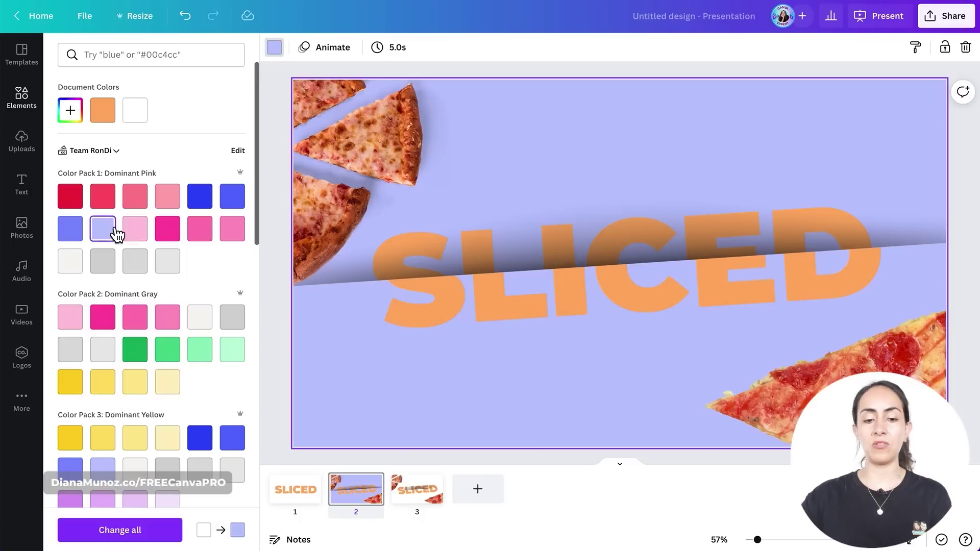
left_click(199, 350)
left_click(170, 386)
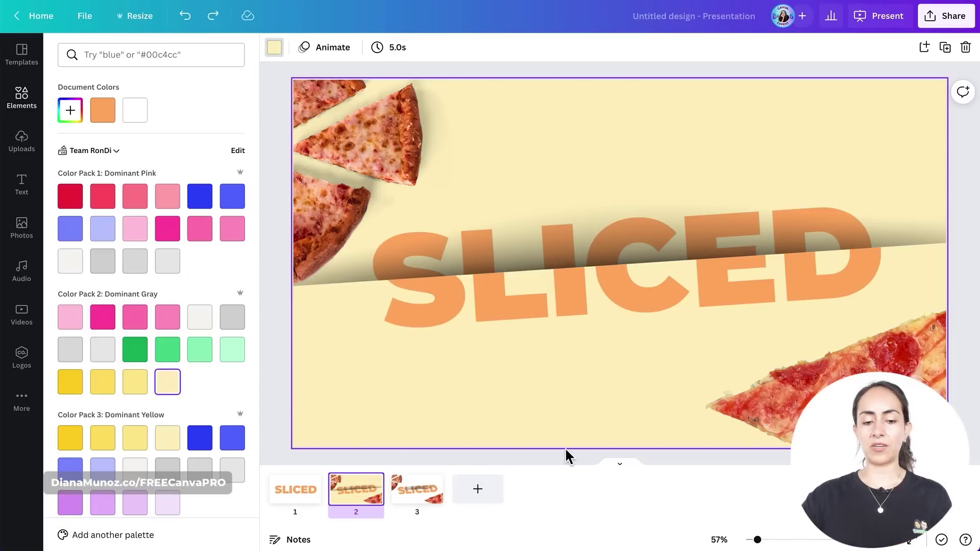
left_click(409, 506)
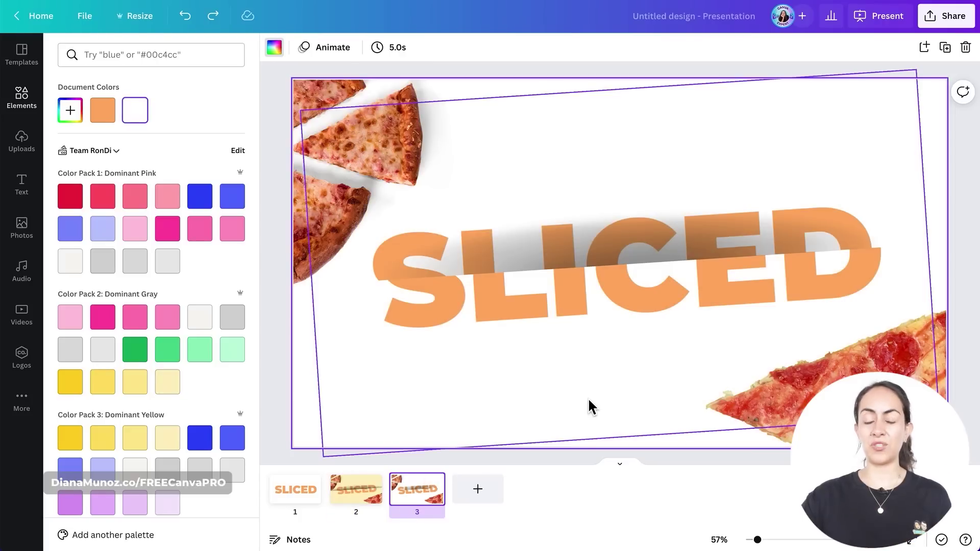